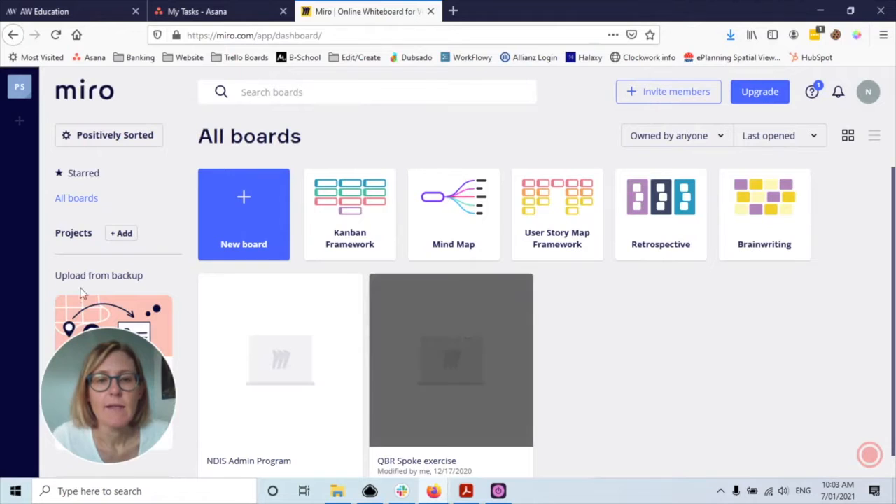
scroll(494, 332, down, 1)
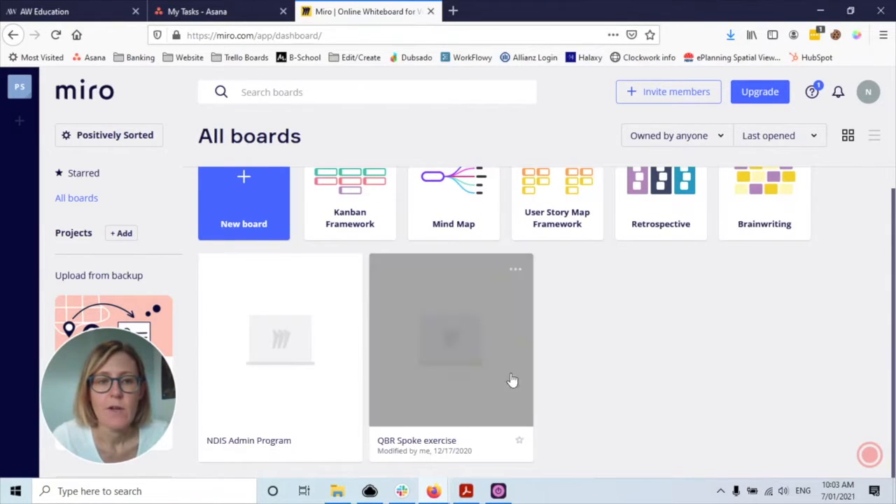
scroll(510, 380, up, 1)
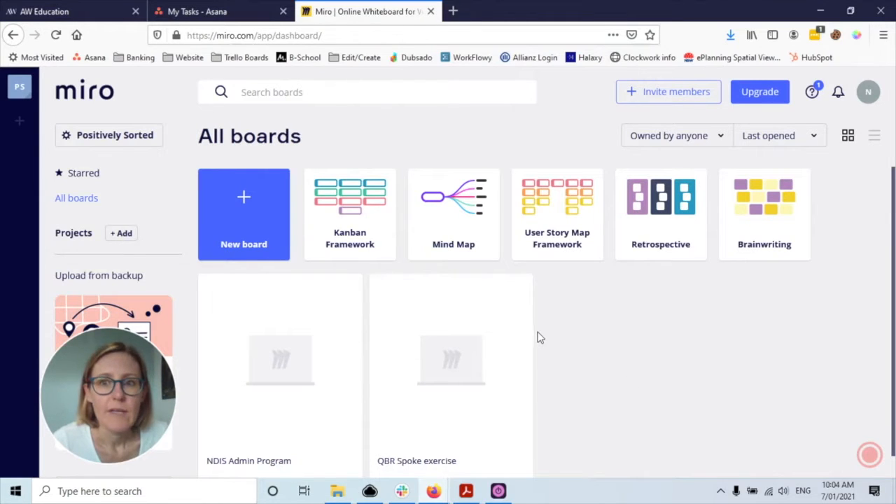
mouse_move(280, 390)
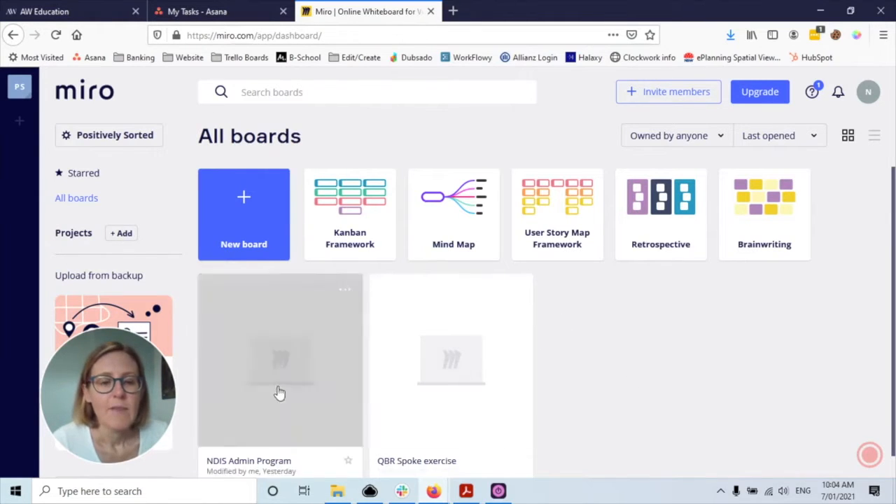
click(344, 293)
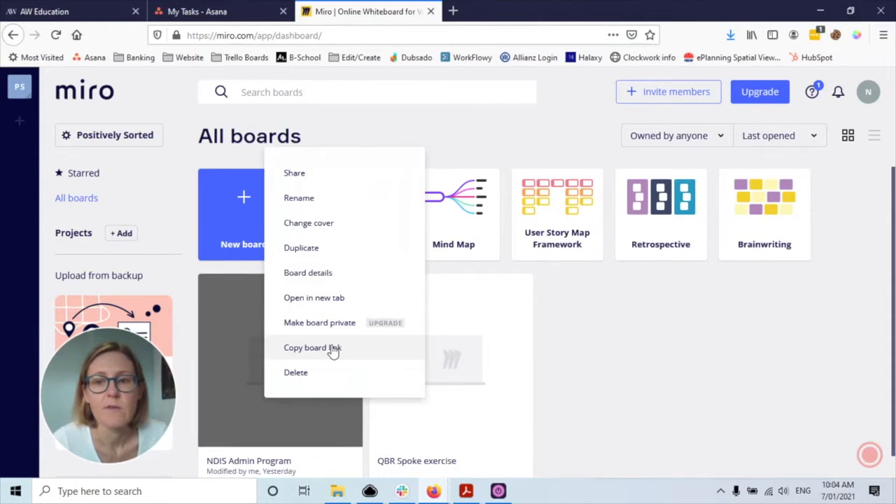
click(436, 132)
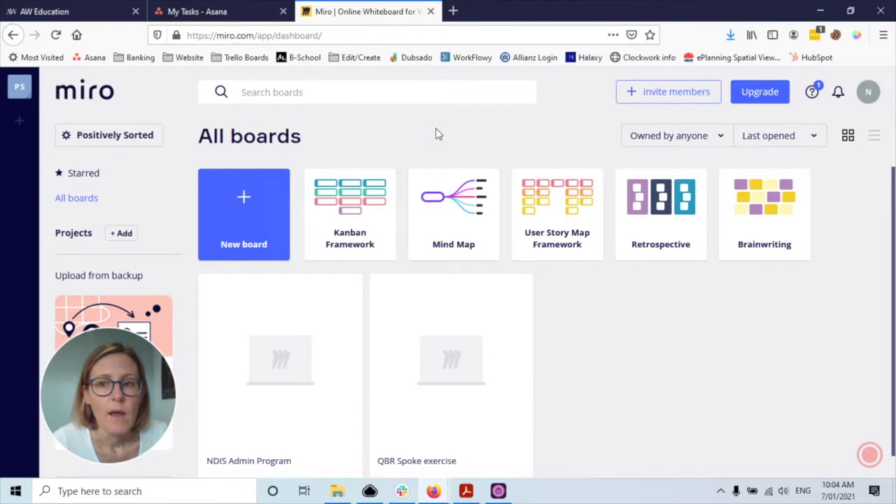
- Create a new Untitled board shared with the team
click(245, 197)
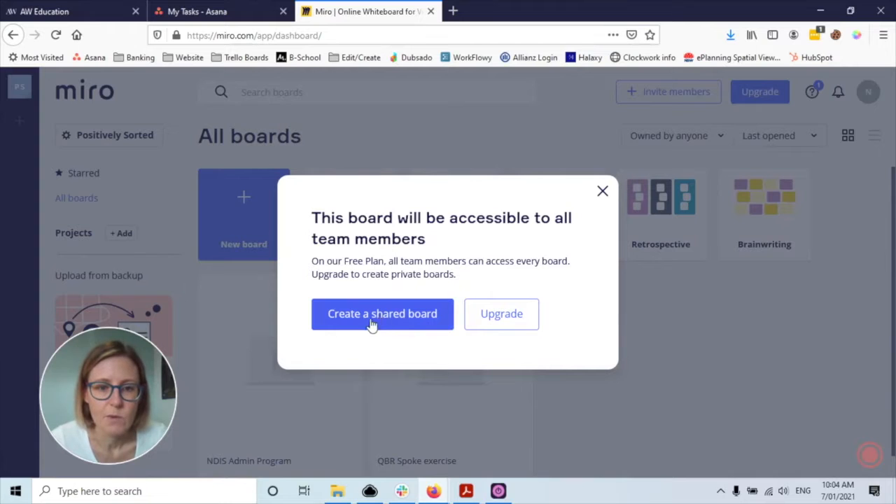
click(396, 316)
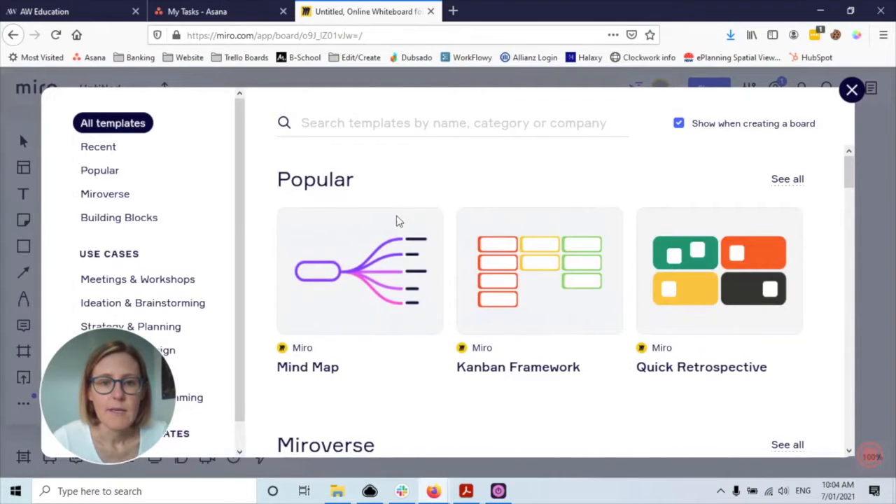
scroll(378, 254, down, 5)
scroll(378, 254, up, 5)
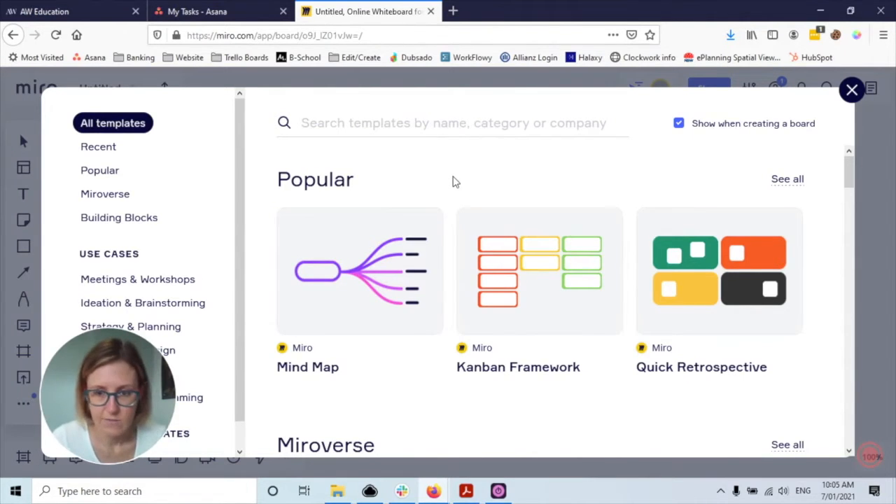
scroll(453, 236, down, 2)
scroll(459, 301, down, 2)
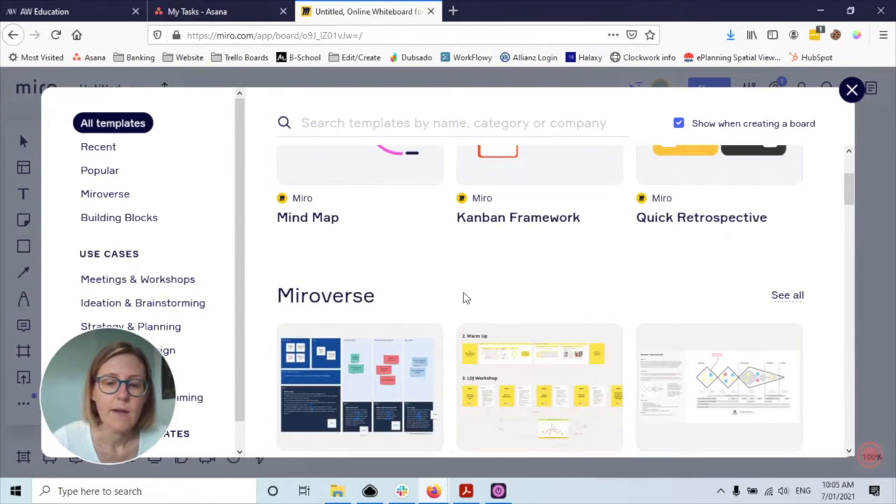
scroll(463, 295, down, 4)
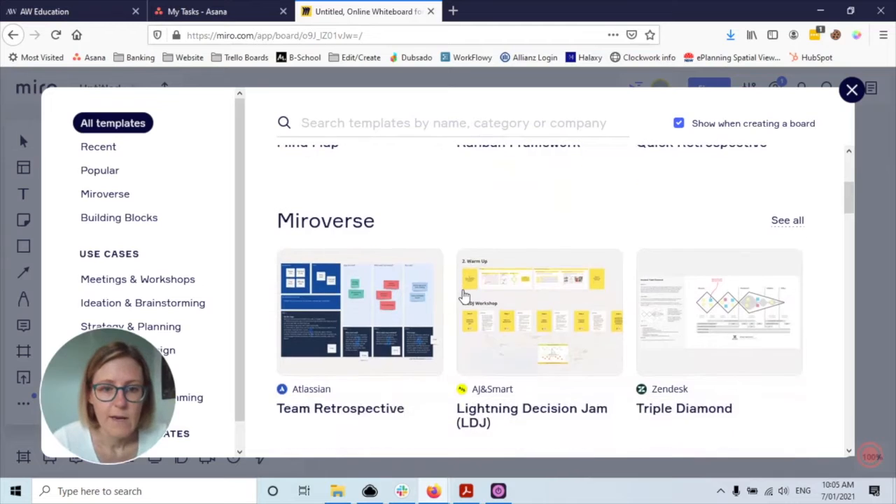
scroll(540, 304, down, 5)
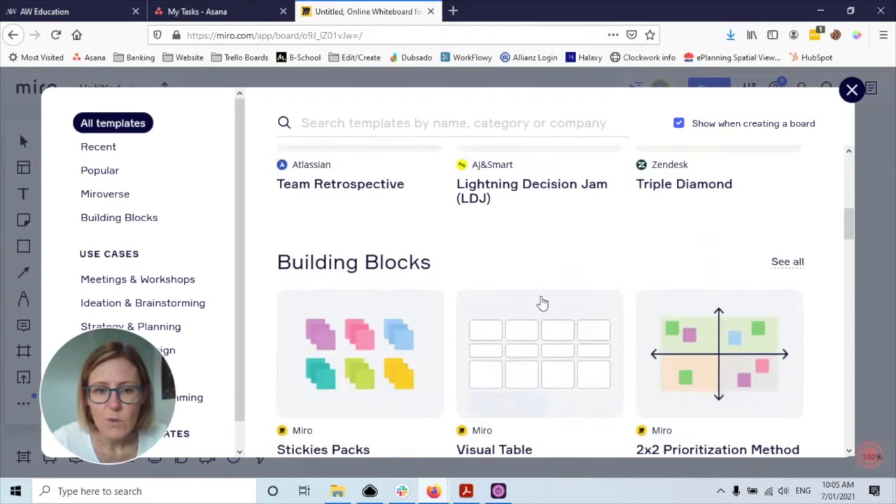
scroll(315, 278, up, 1)
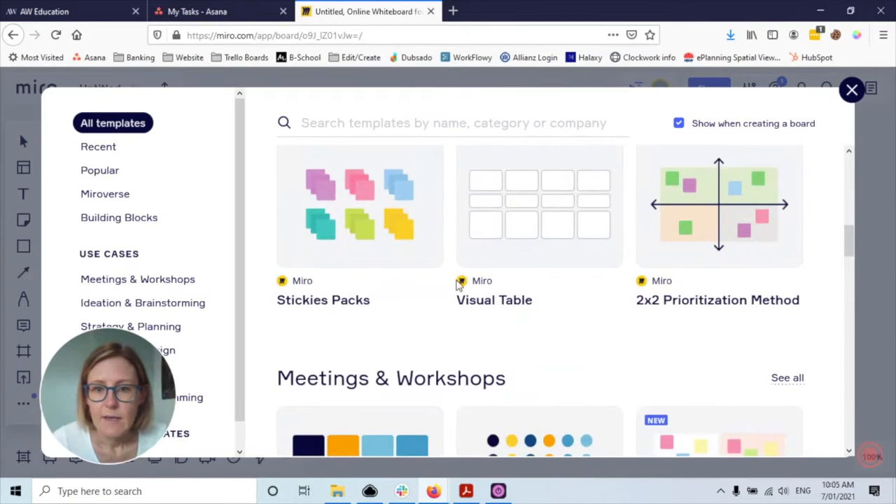
scroll(613, 308, down, 2)
scroll(538, 320, down, 3)
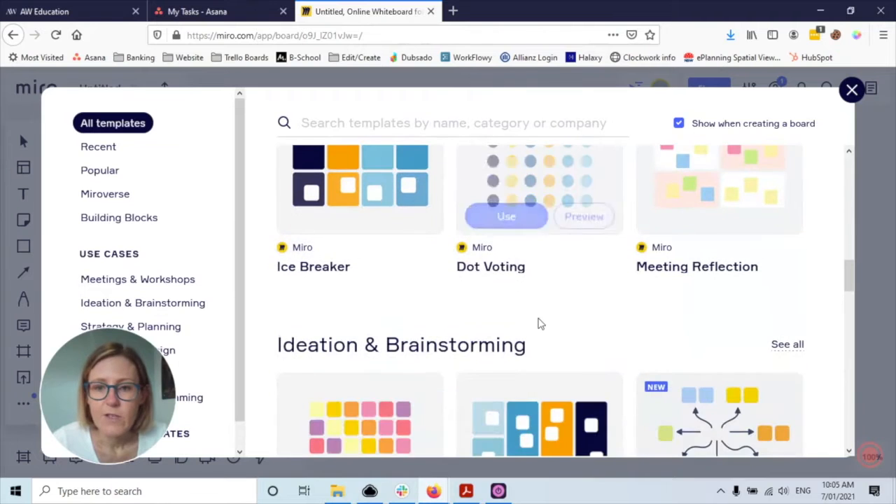
scroll(607, 276, down, 2)
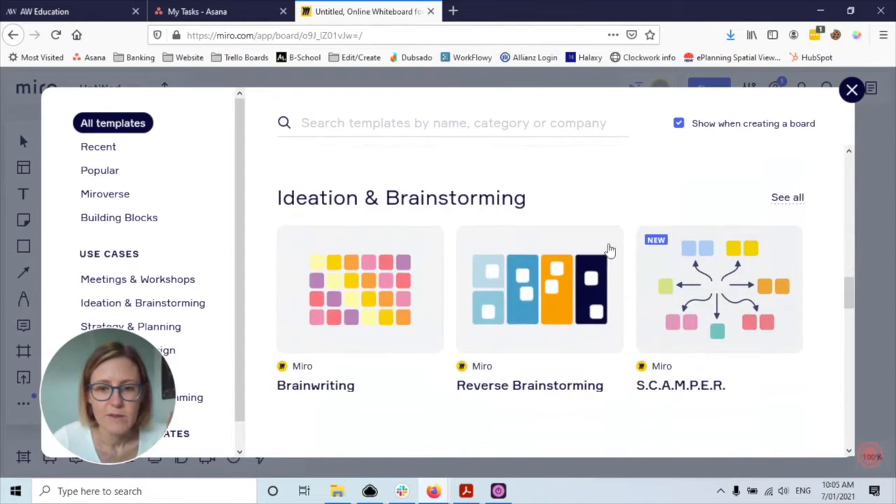
scroll(580, 183, down, 6)
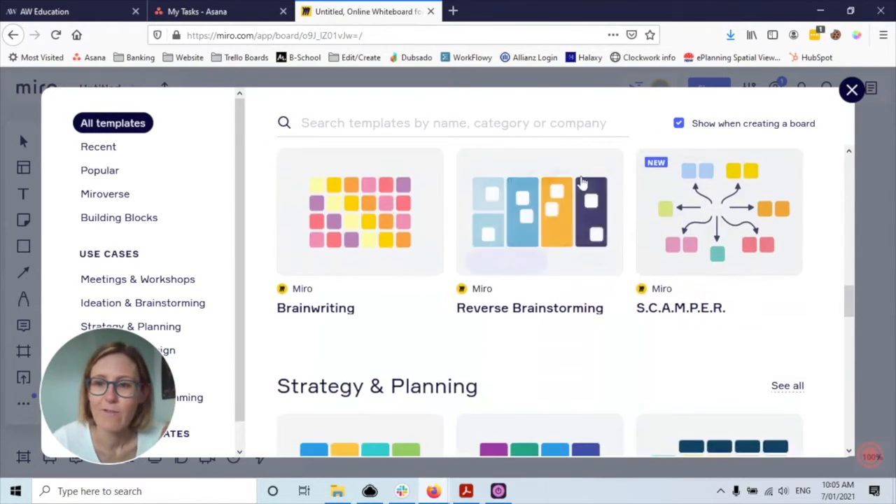
scroll(482, 236, down, 5)
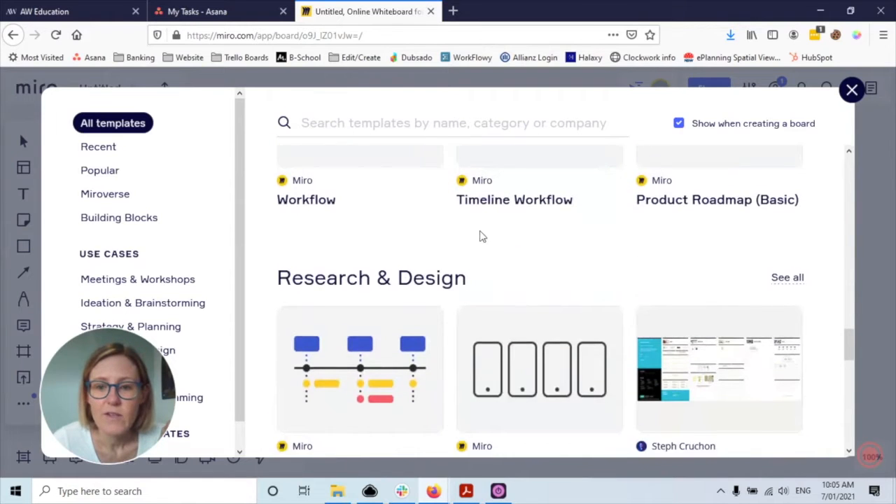
scroll(678, 316, down, 1)
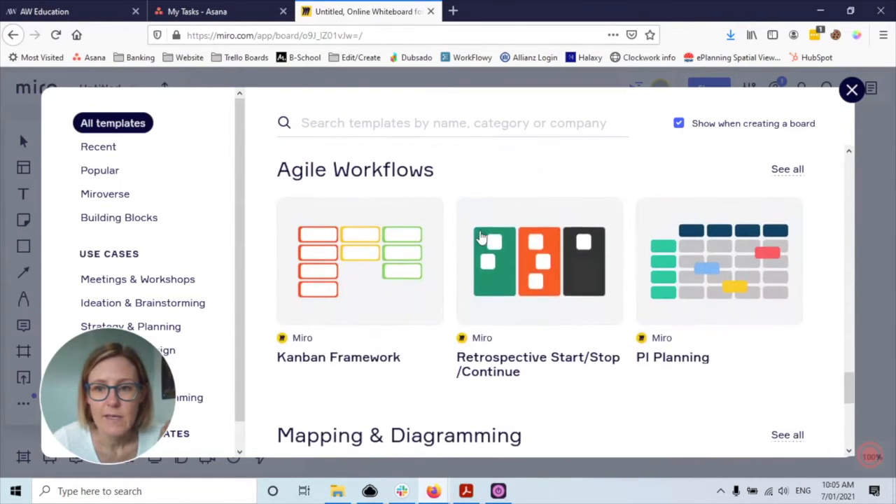
scroll(679, 317, down, 3)
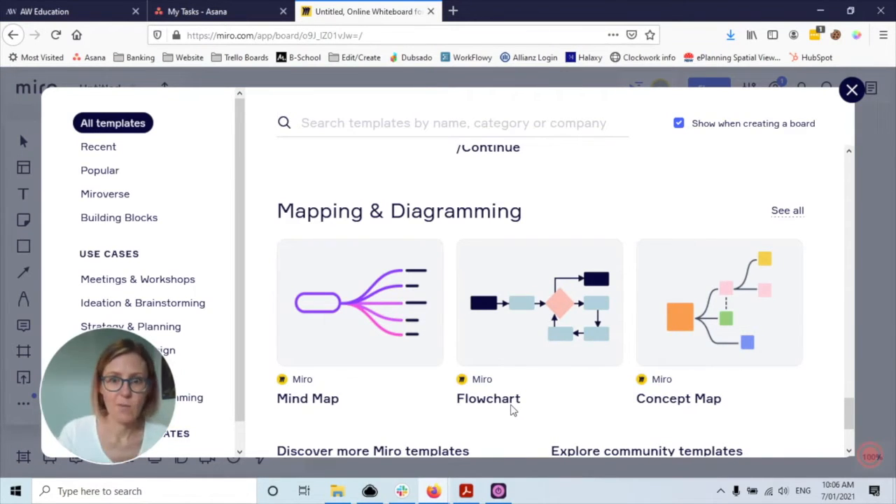
scroll(740, 329, down, 2)
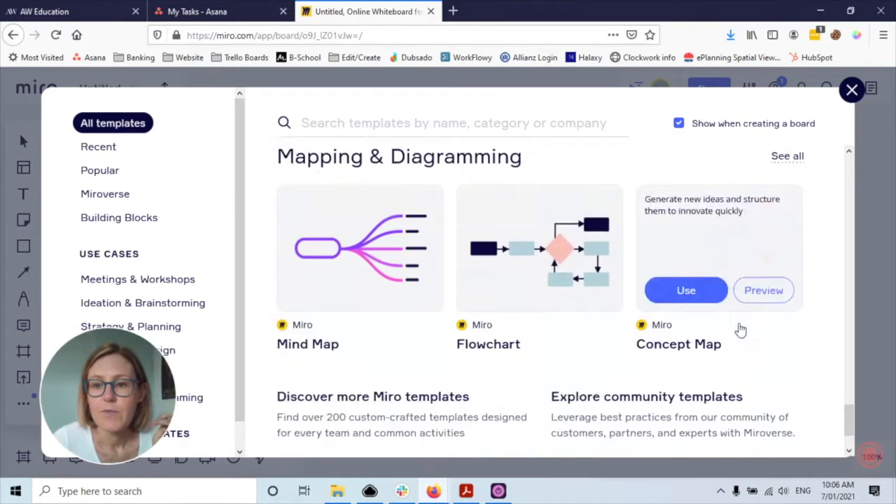
scroll(545, 286, up, 3)
scroll(728, 254, up, 3)
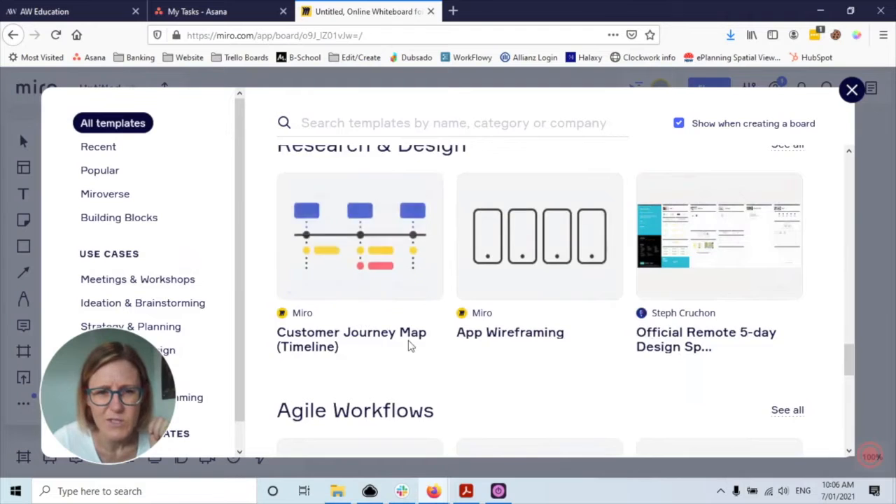
scroll(410, 346, down, 2)
scroll(410, 346, down, 2)
mouse_move(392, 257)
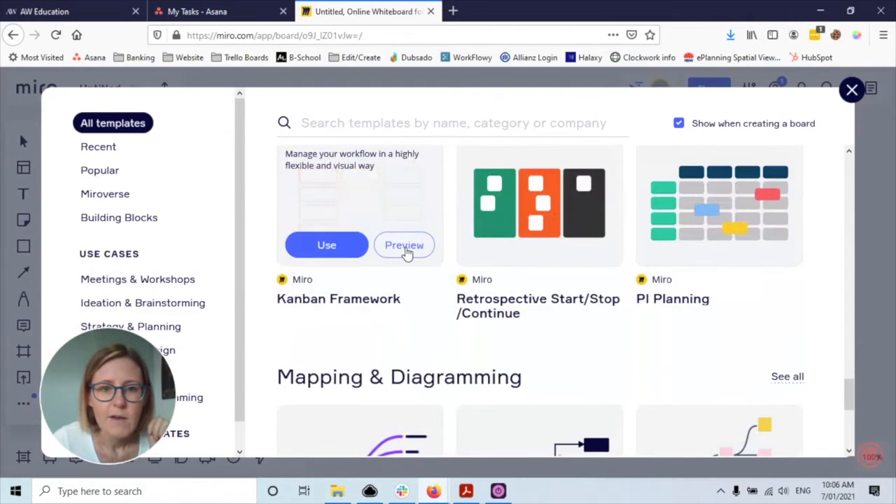
- Preview the Kanban Framework template, then return to All templates
click(405, 247)
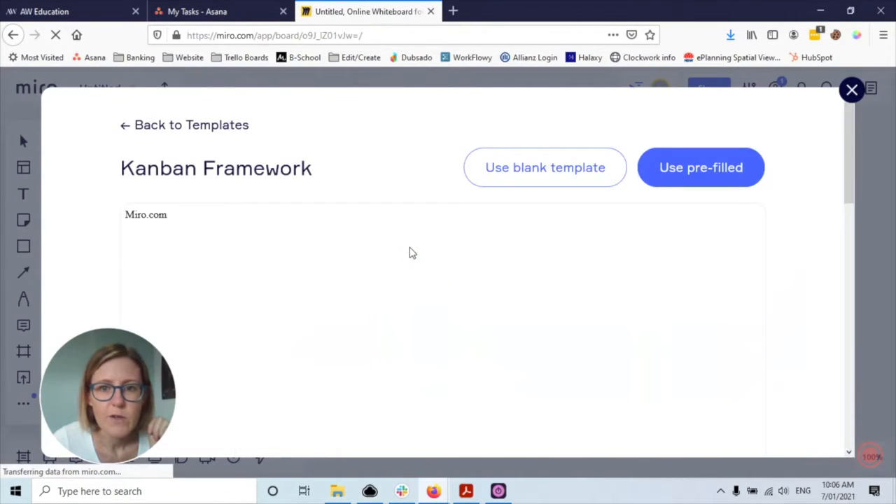
scroll(520, 292, down, 2)
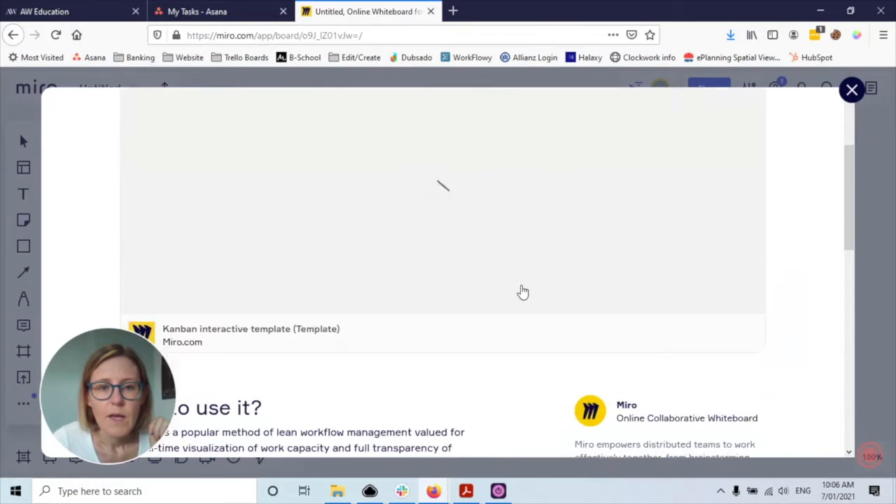
scroll(406, 278, up, 2)
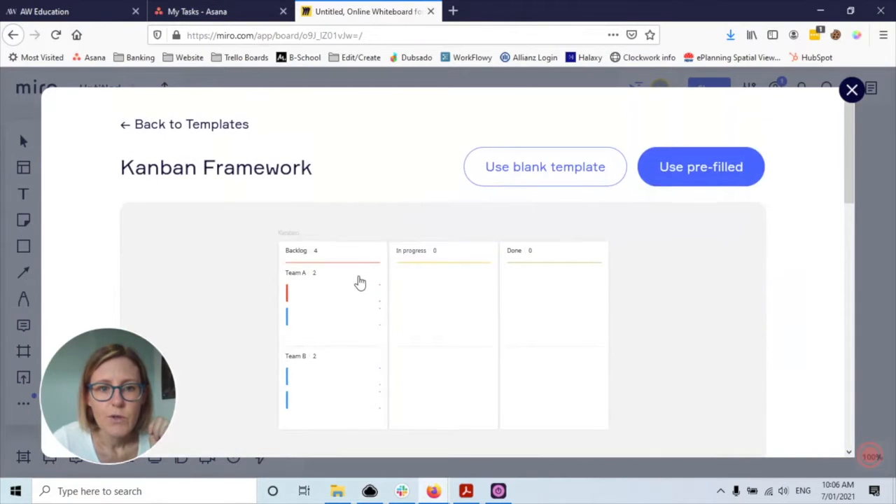
scroll(360, 282, down, 1)
scroll(369, 205, down, 3)
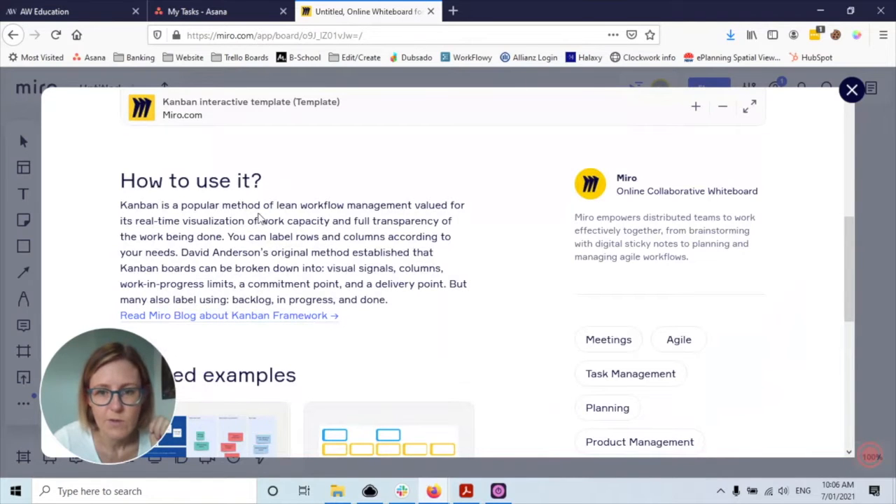
scroll(326, 231, down, 2)
scroll(330, 236, up, 2)
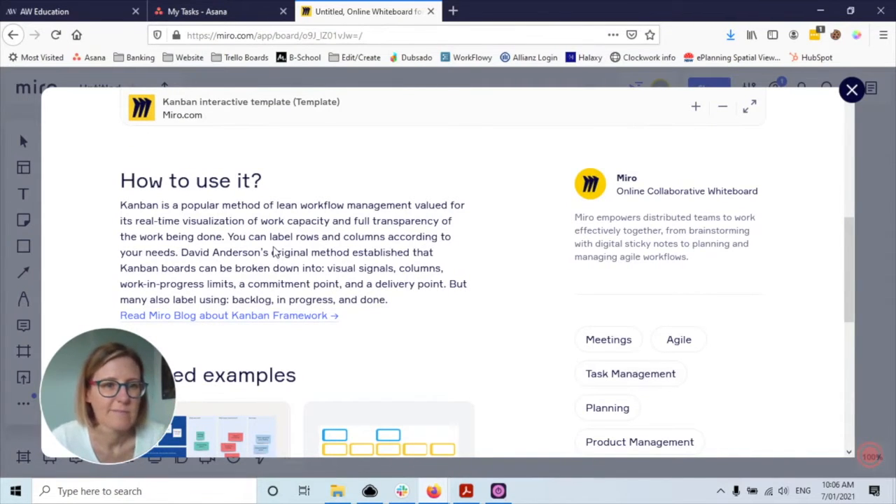
scroll(378, 262, up, 5)
click(178, 132)
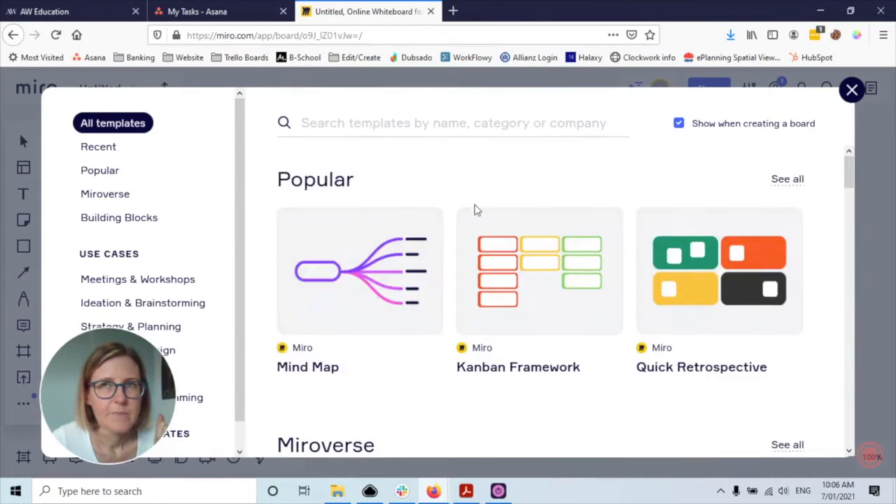
scroll(645, 375, down, 1)
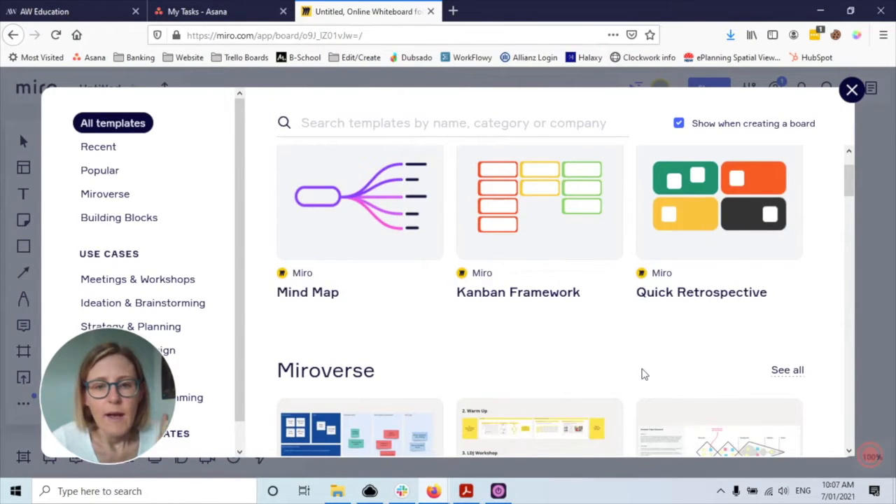
- Insert the Mind Map template, move it up, and place a second frame over its left branches
click(330, 242)
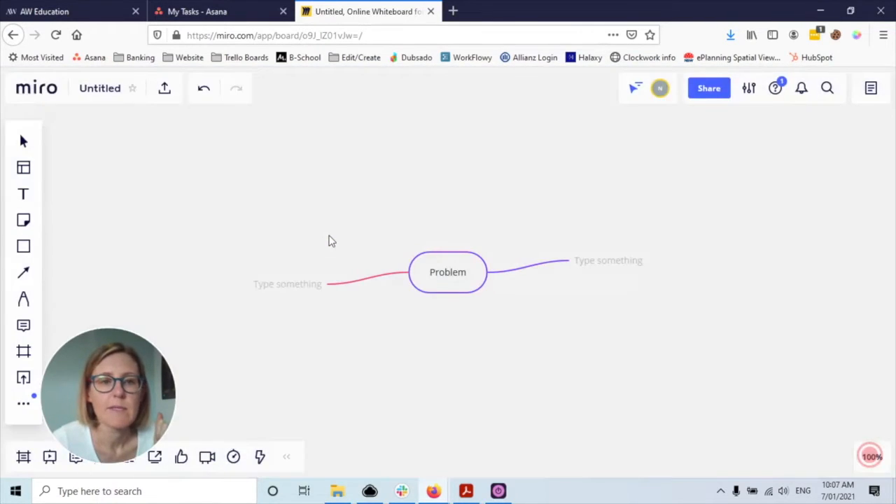
mouse_move(471, 250)
mouse_down()
mouse_move(472, 203)
mouse_move(467, 222)
mouse_up()
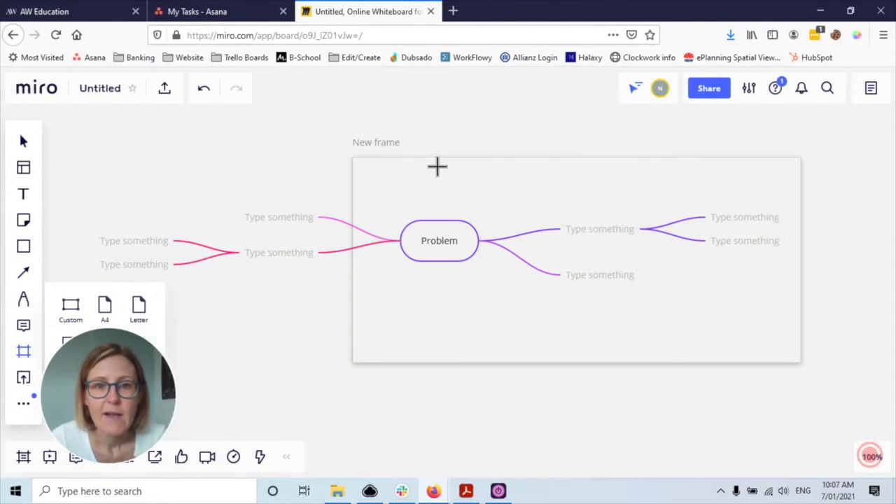
click(437, 166)
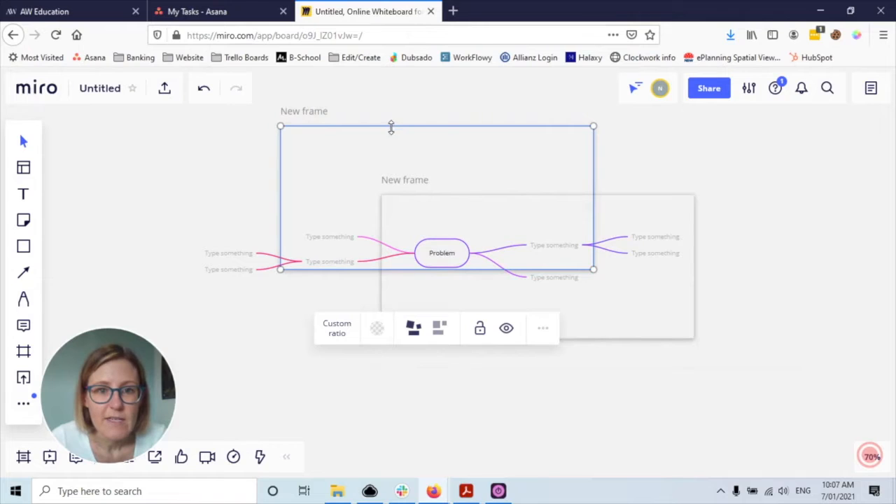
drag(354, 144, 266, 160)
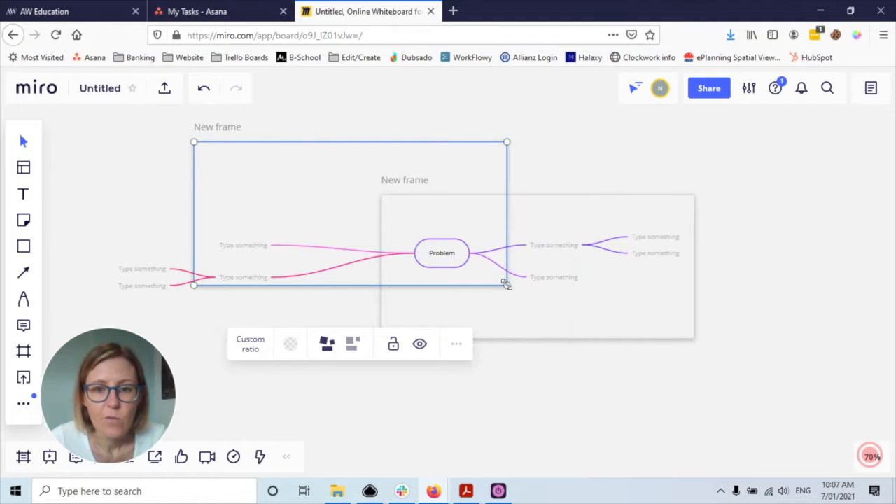
- Enlarge the new frame so it covers the mind map's left branches
scroll(645, 332, down, 6)
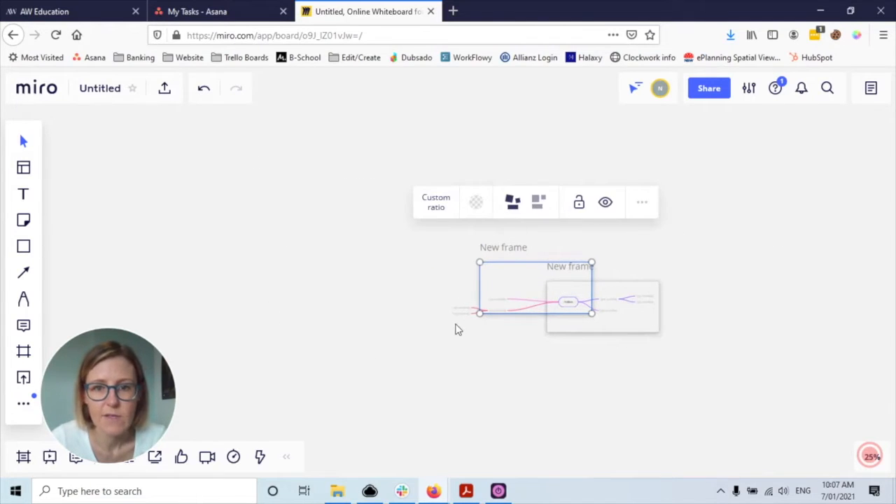
scroll(455, 329, up, 3)
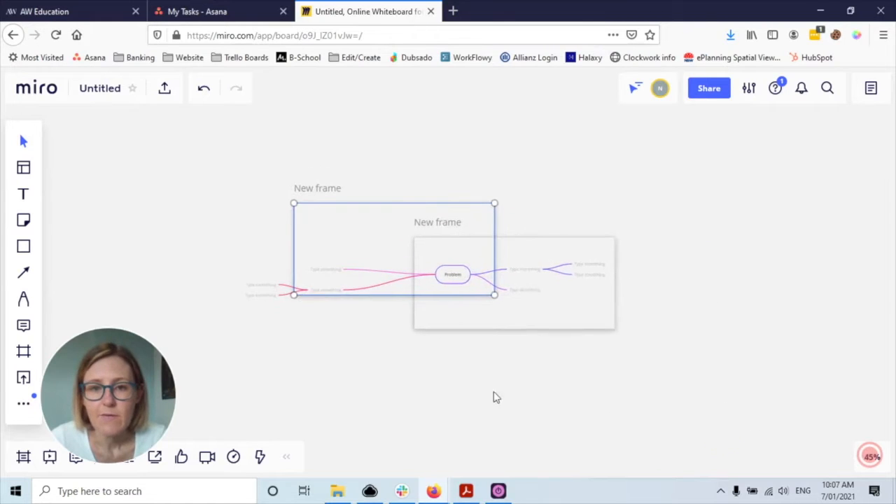
scroll(430, 340, up, 3)
drag(240, 295, 164, 338)
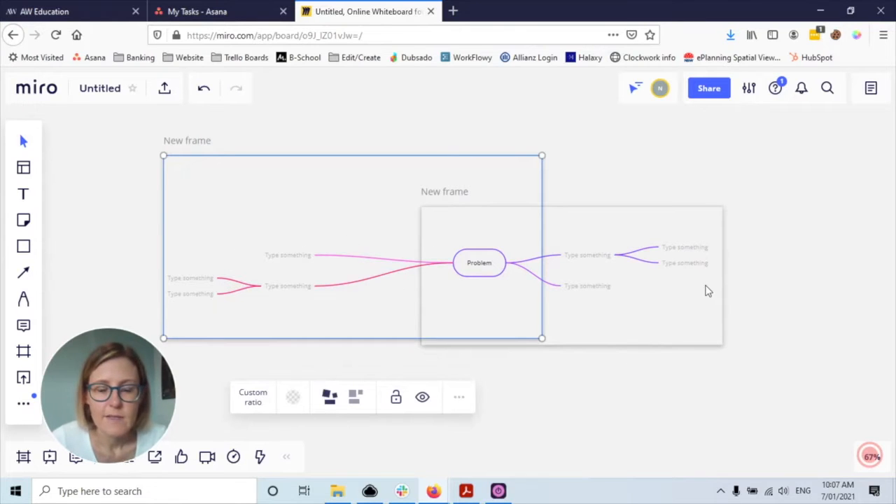
mouse_move(483, 266)
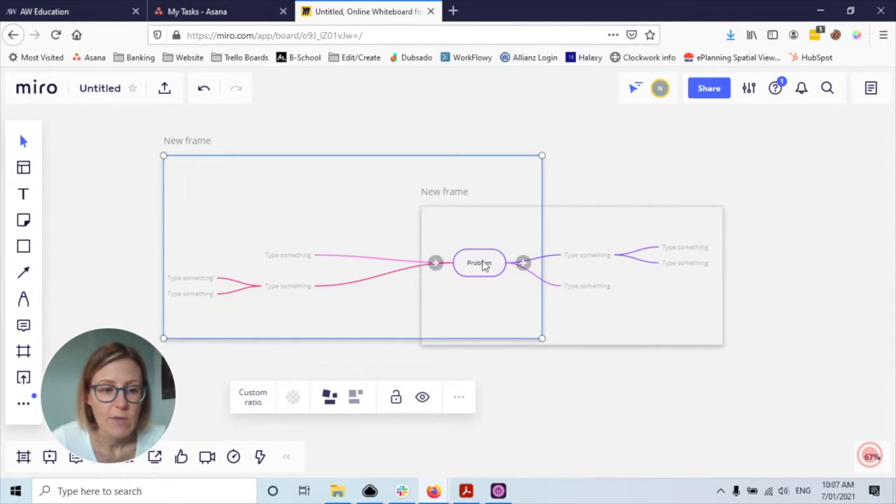
drag(84, 391, 550, 342)
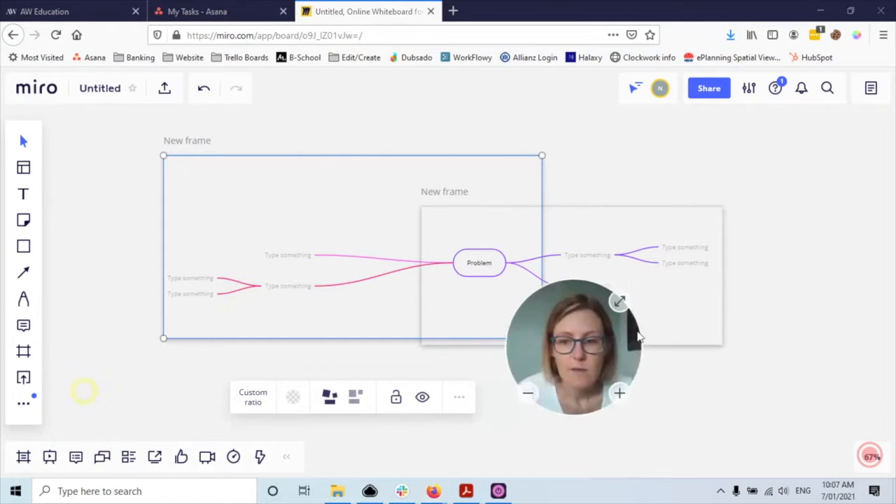
drag(638, 336, 767, 371)
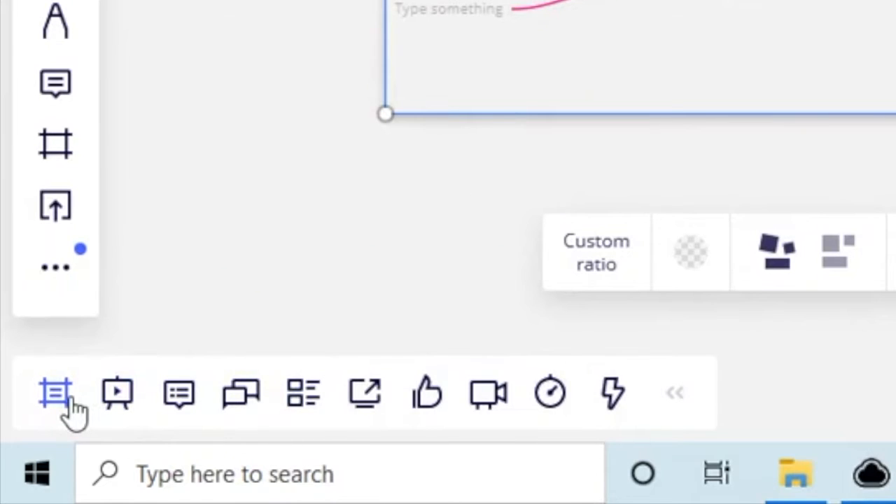
- List the board's frames and jump to the first and second frame
click(68, 397)
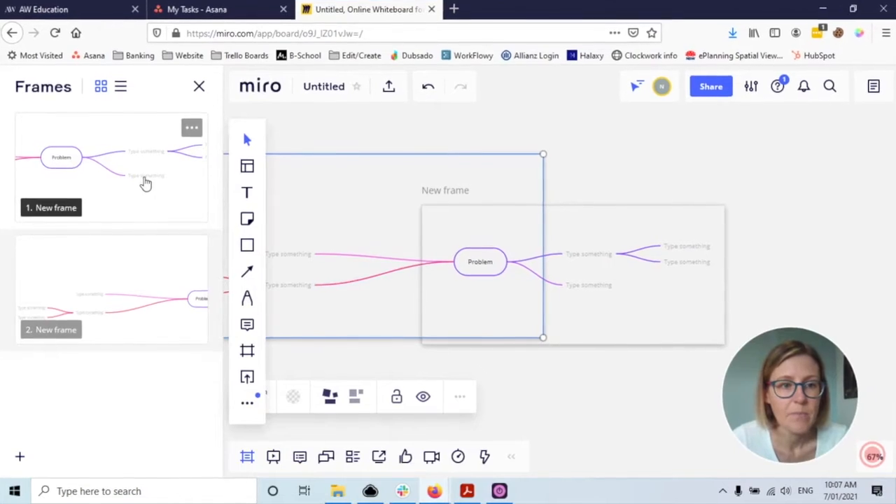
click(145, 184)
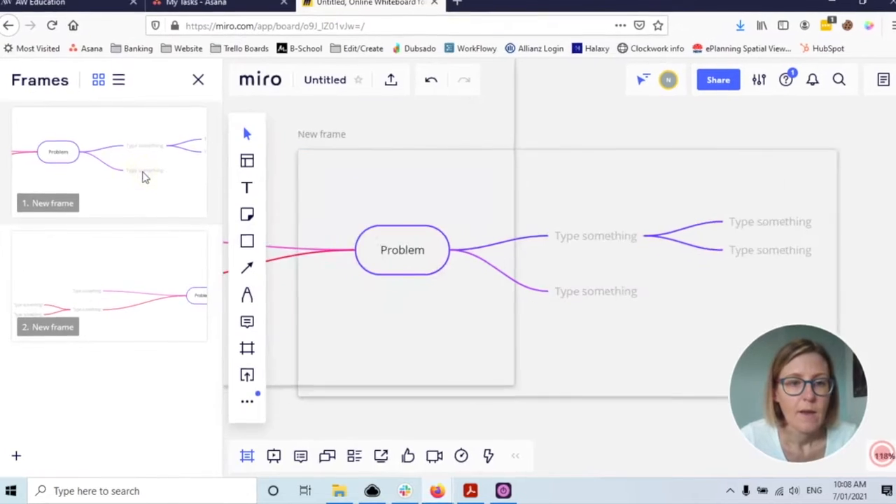
click(128, 259)
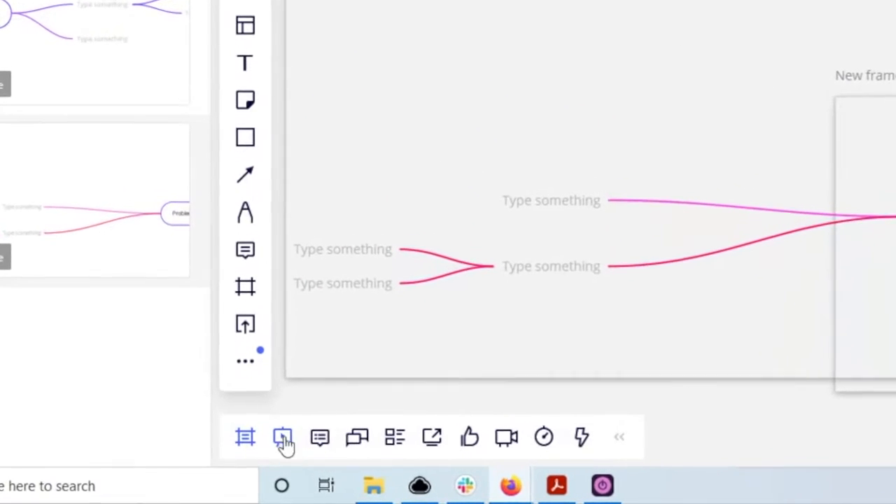
- Present the frames as slides and advance to slide 2 of 2
click(284, 440)
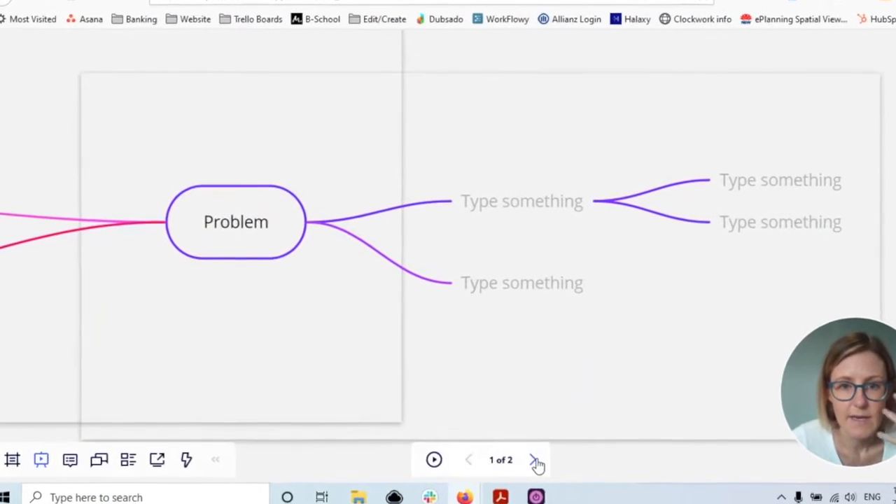
click(605, 466)
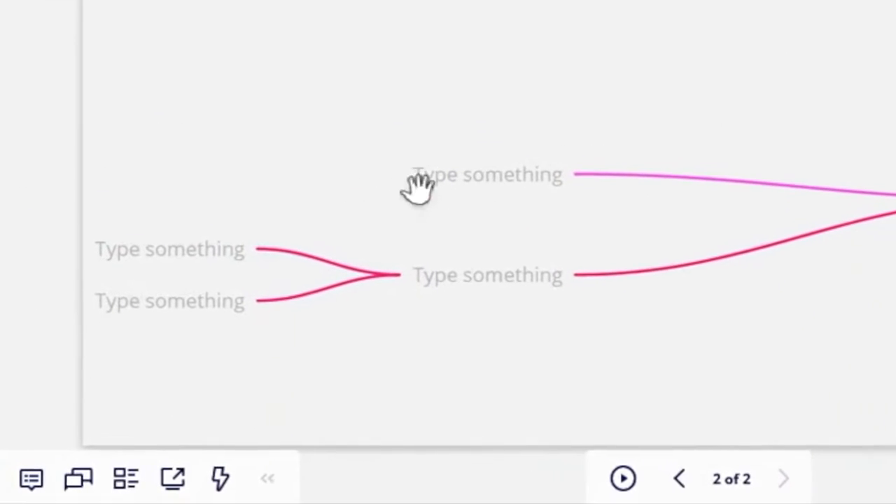
click(72, 485)
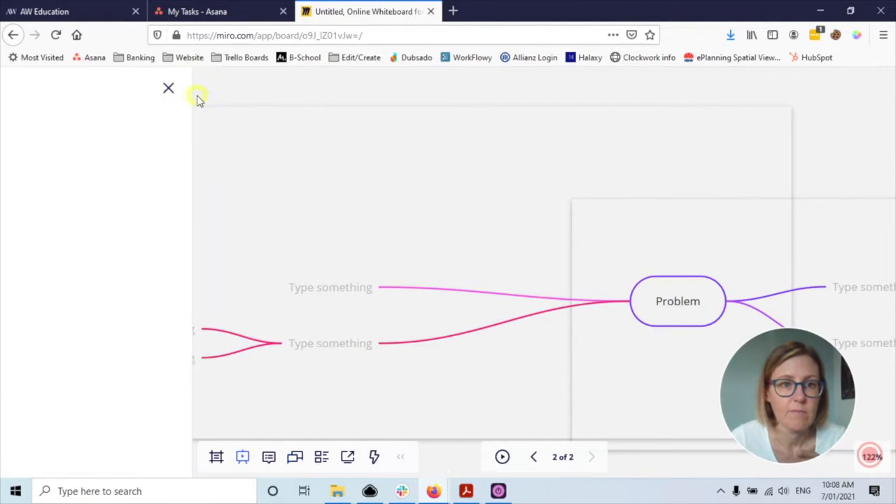
click(199, 90)
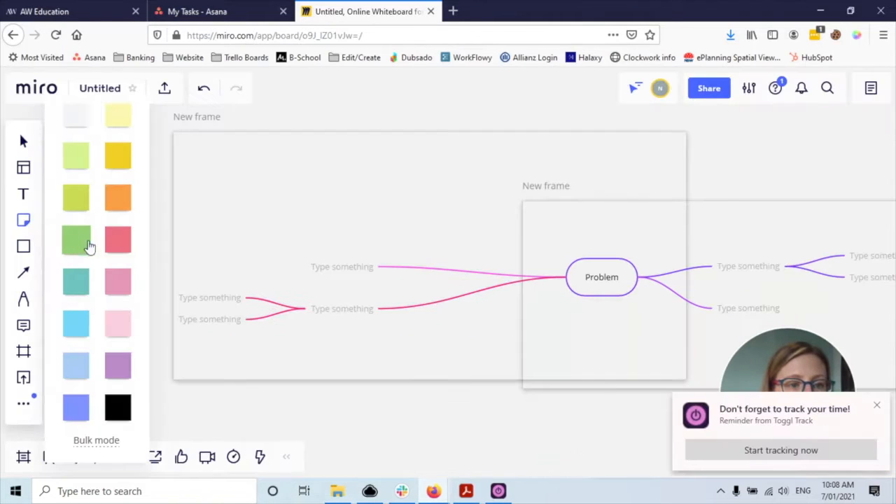
- Leave the presentation and add a sticky note reading 'test'
click(85, 244)
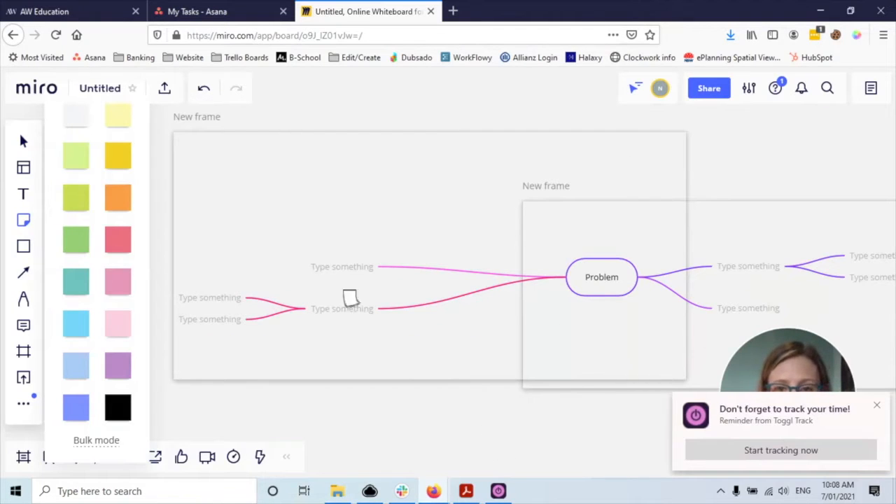
scroll(335, 260, down, 6)
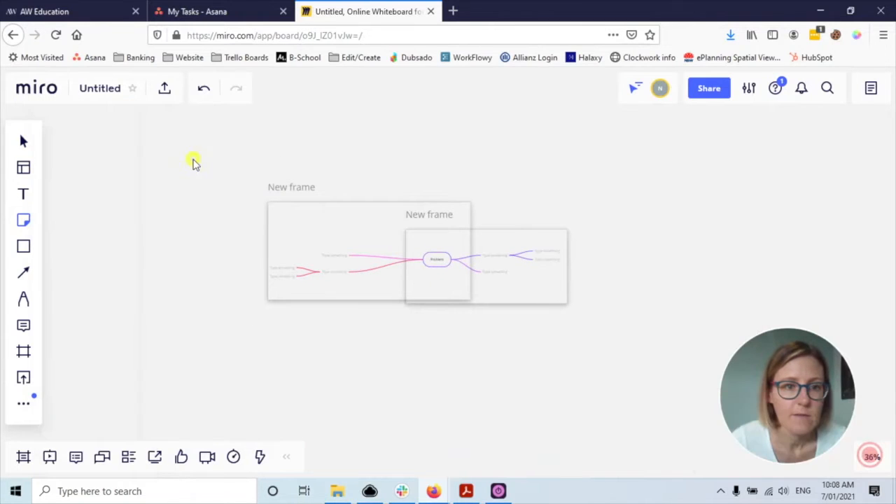
click(194, 164)
drag(121, 184, 256, 246)
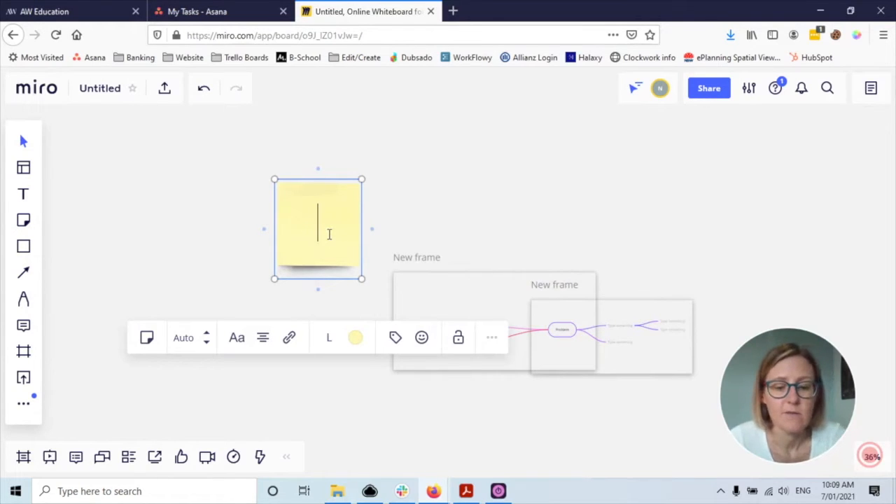
text(test)
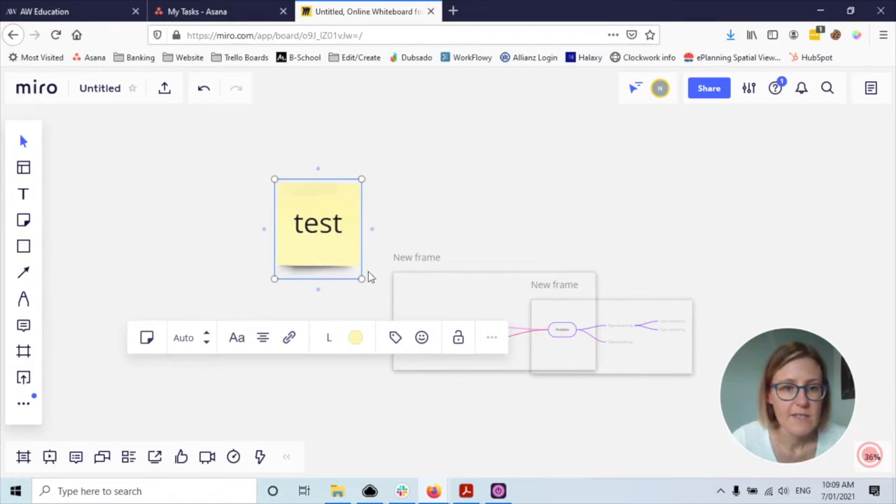
- Make the 'test' note teal, shrink it, and move it above-left of the frames
click(357, 338)
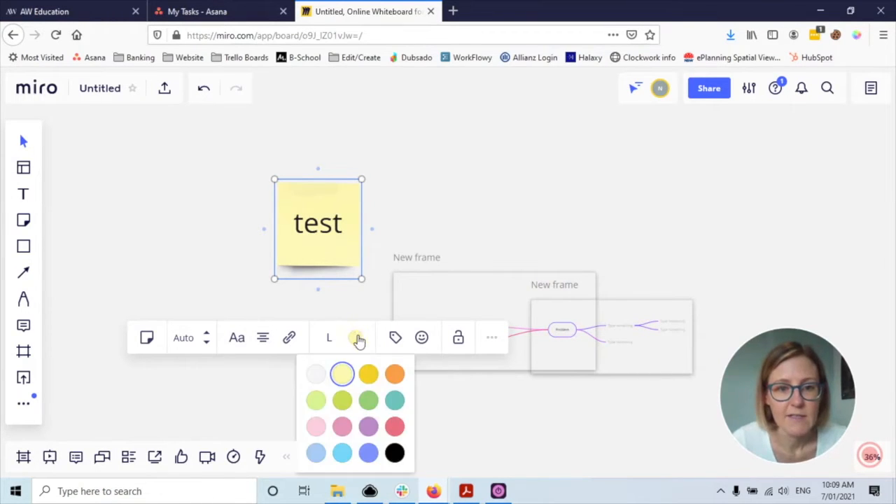
click(394, 401)
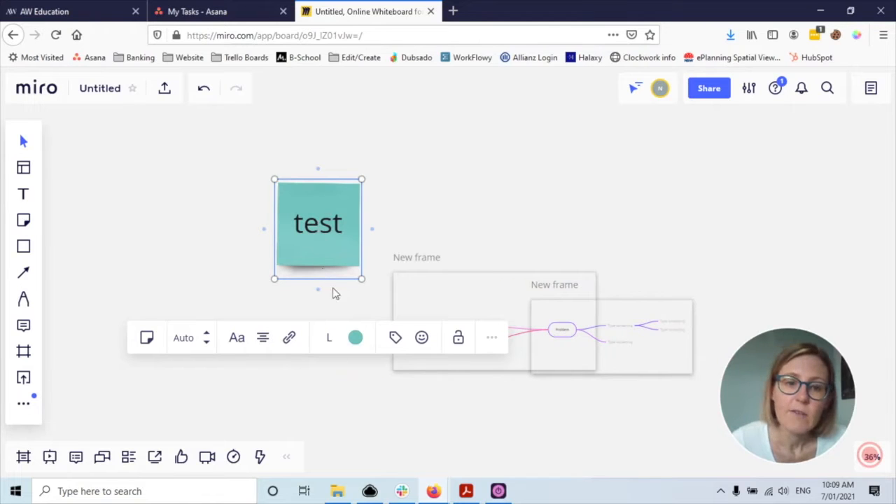
drag(363, 278, 375, 229)
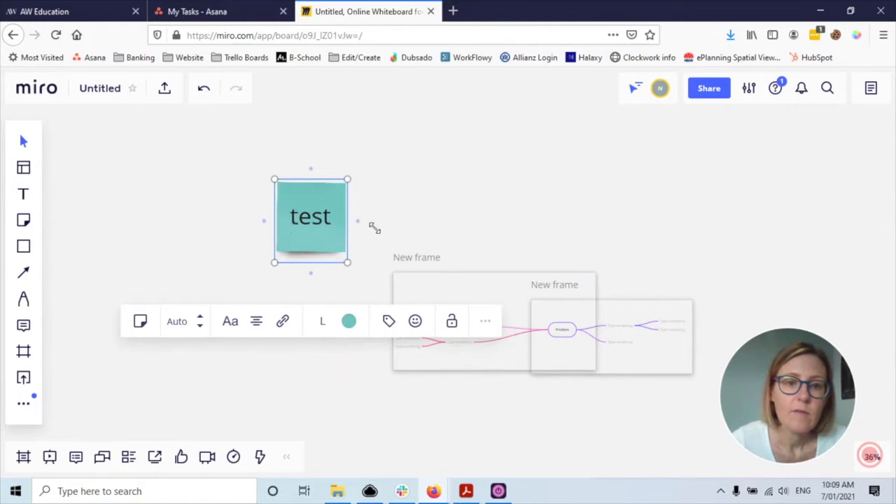
drag(295, 210, 208, 194)
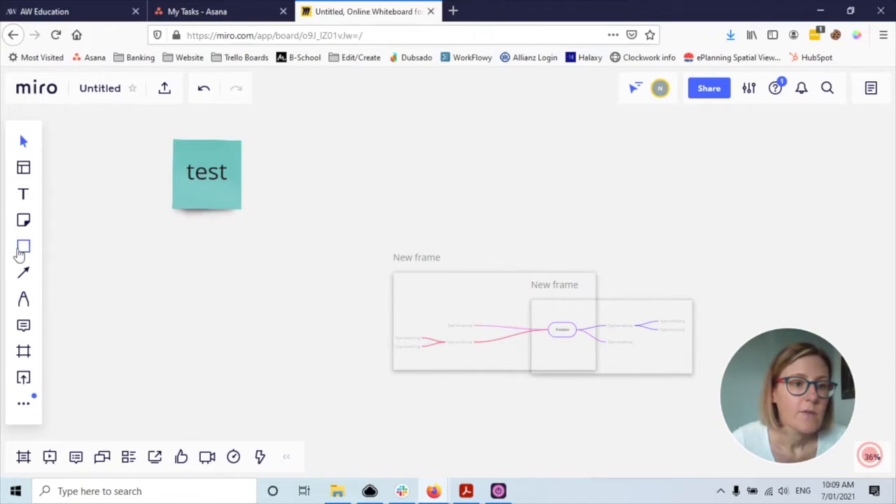
- Add a pink 'test' sticky note, connect it to the teal note, and move it below
click(23, 220)
click(121, 284)
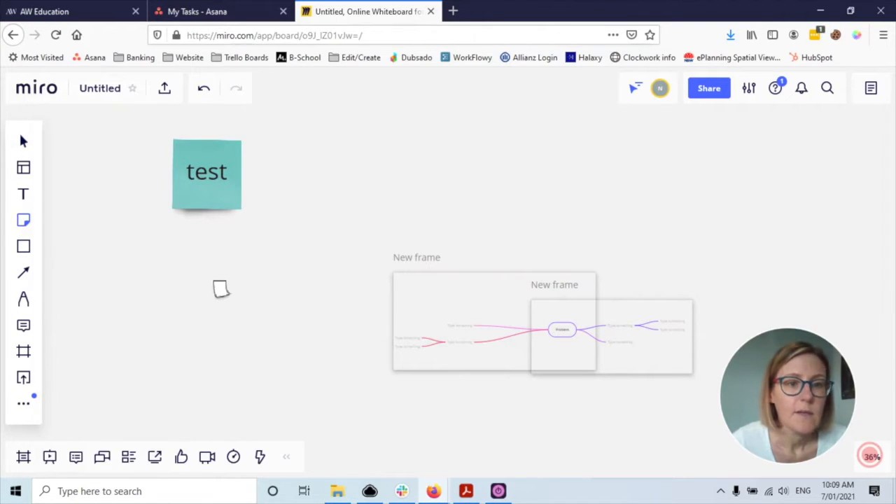
click(233, 297)
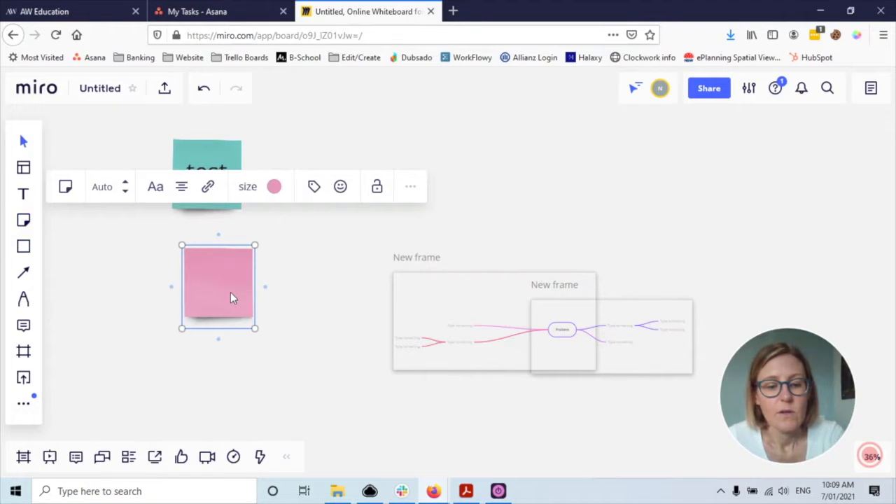
text(test)
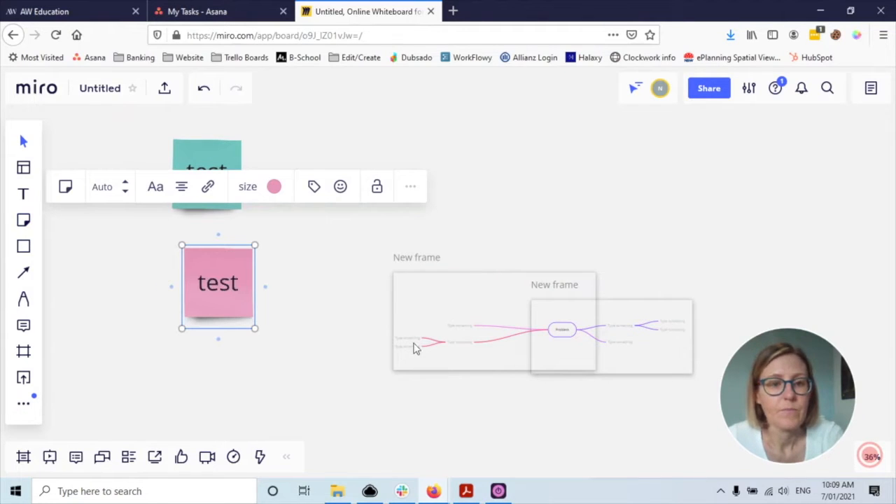
click(221, 280)
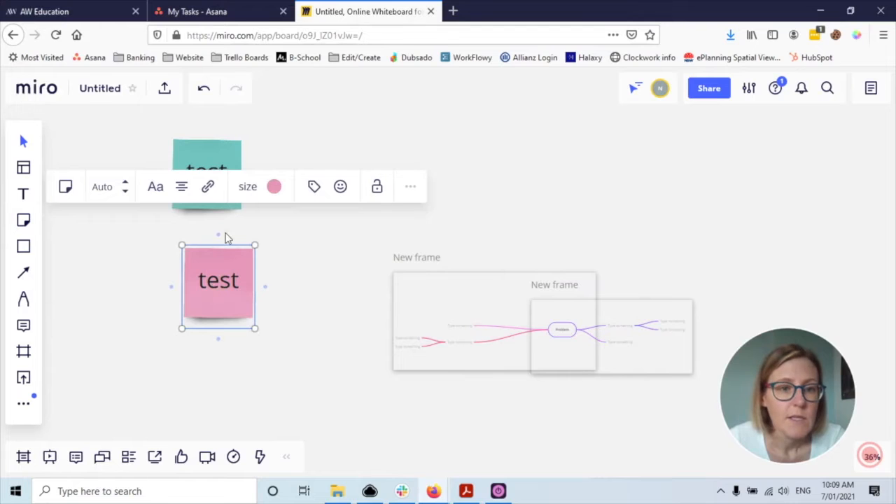
mouse_move(218, 235)
mouse_down()
mouse_move(213, 207)
mouse_move(220, 346)
mouse_up()
drag(245, 304, 245, 391)
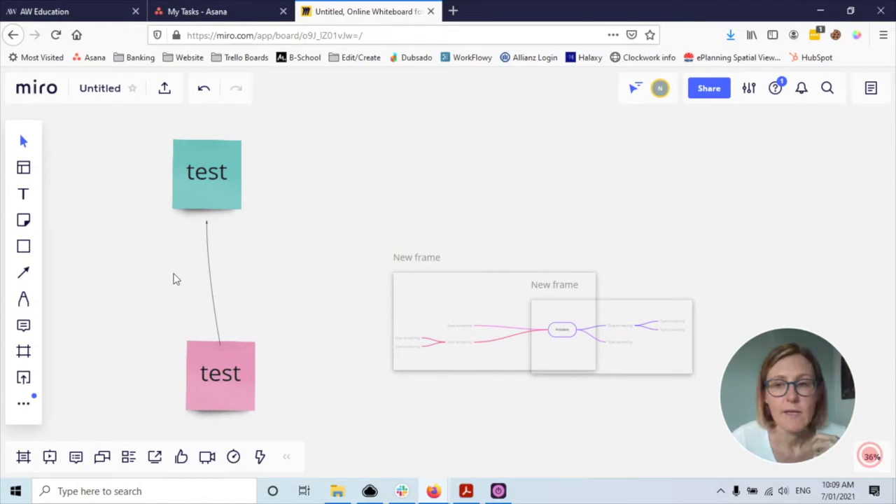
- Draw a green freehand curve with the Pen beside the teal note, trying smart drawing
click(23, 300)
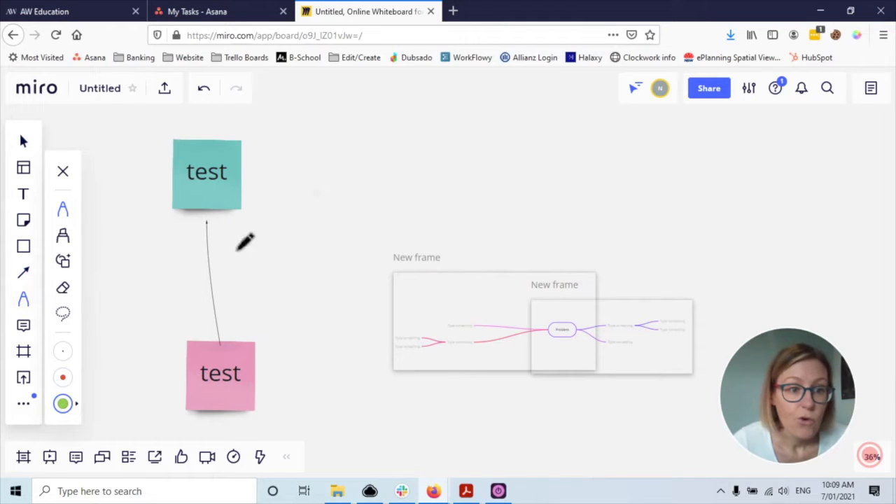
drag(322, 172, 313, 240)
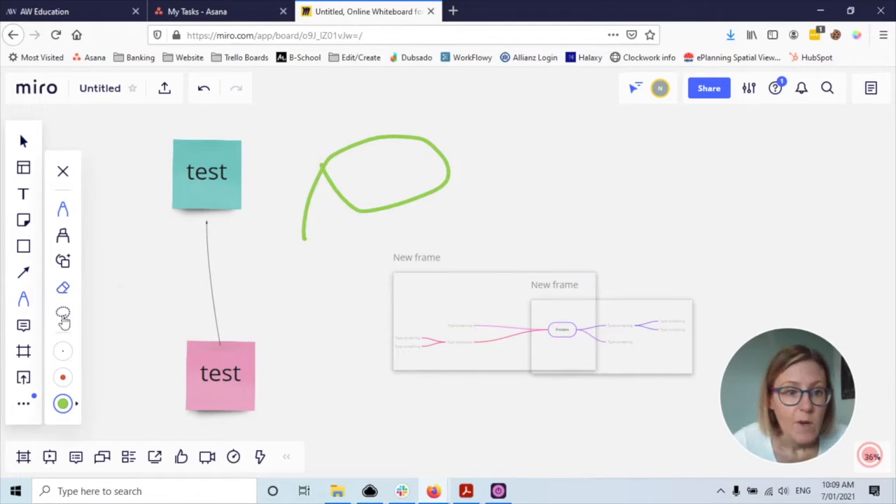
click(63, 261)
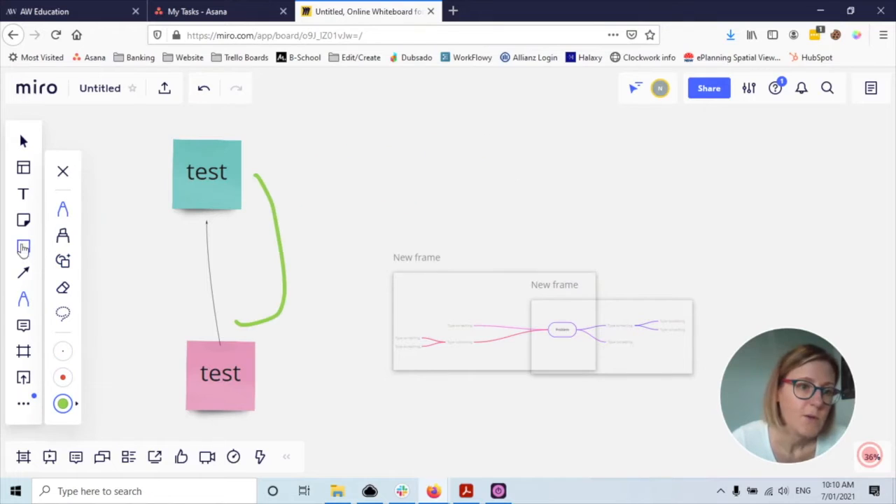
click(28, 328)
- Post the comment 'I like this part' with a grimacing emoji on the teal note
click(213, 177)
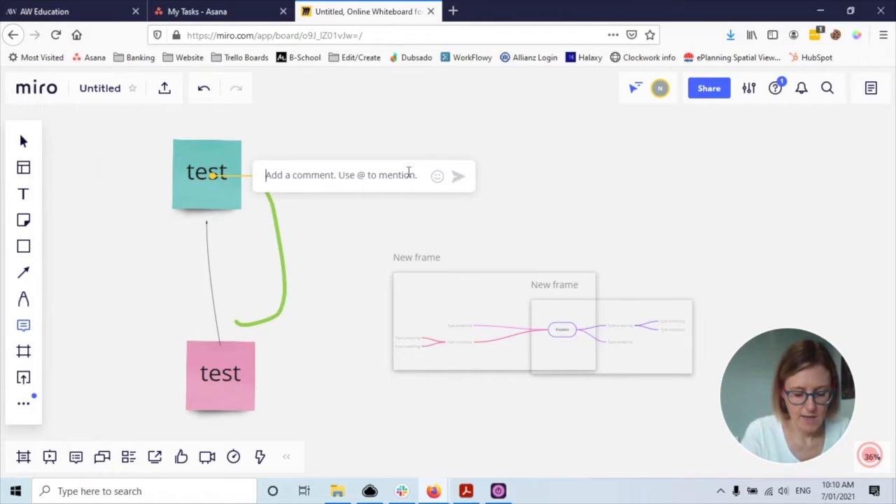
text(I like this part)
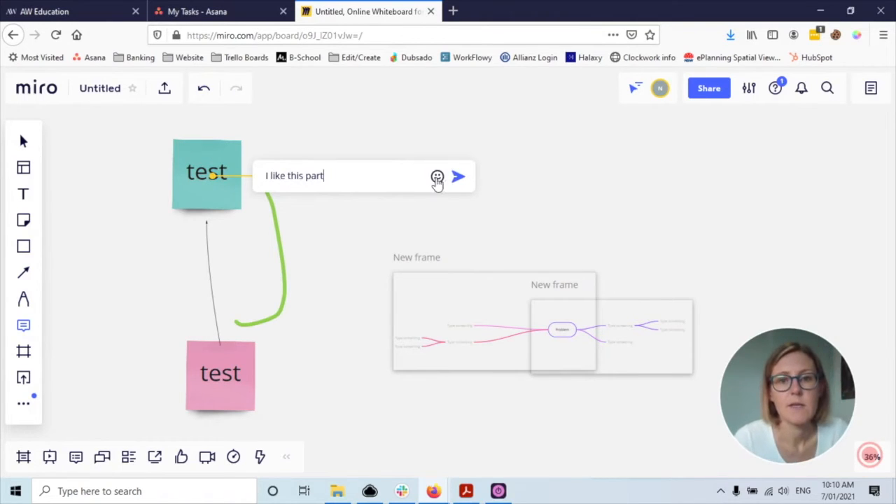
click(437, 177)
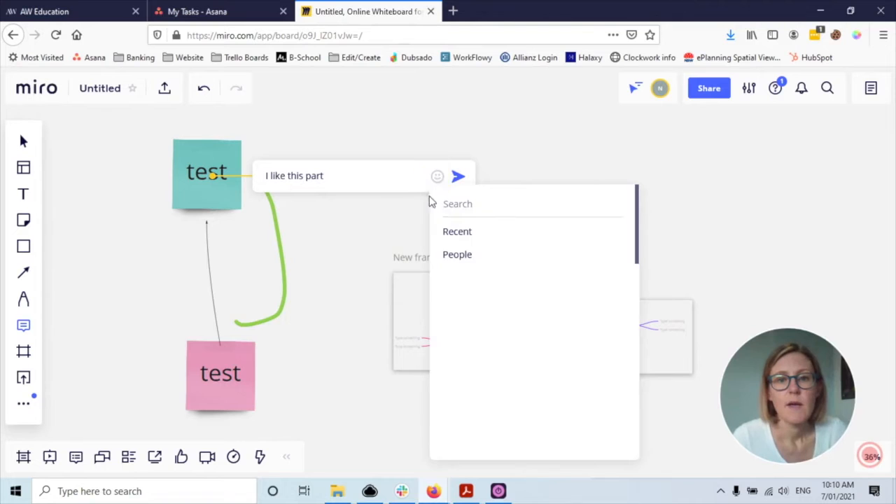
click(481, 280)
click(459, 178)
click(76, 457)
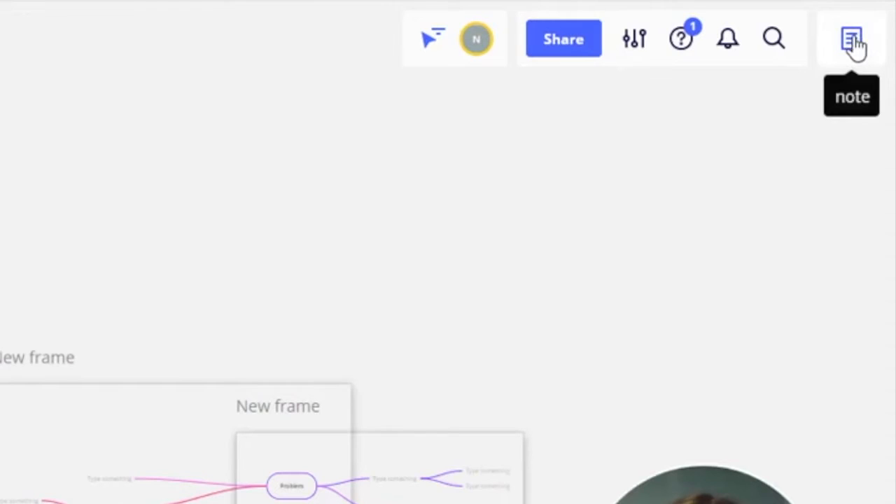
click(871, 90)
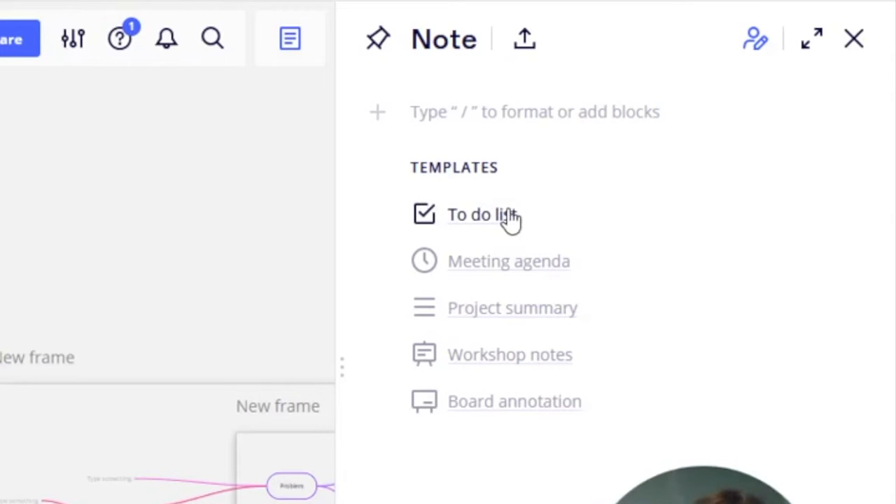
click(534, 44)
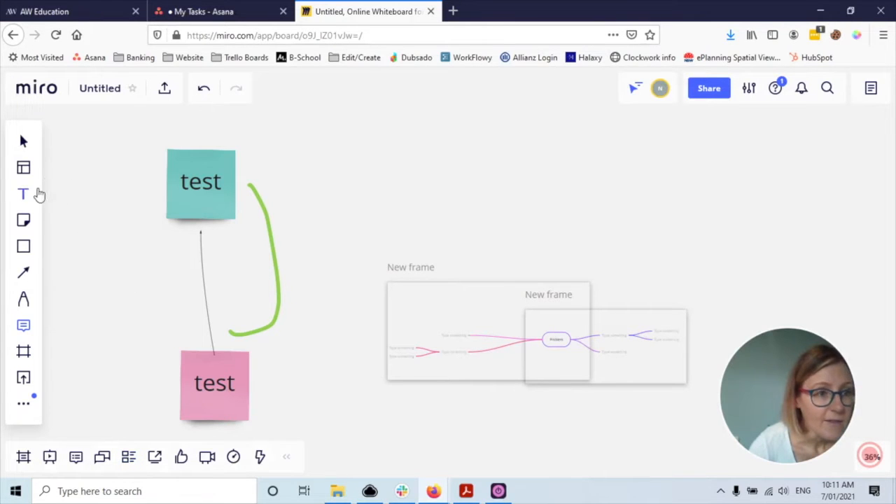
- Insert the Kanban Framework template and move it above the mind-map frames
click(24, 169)
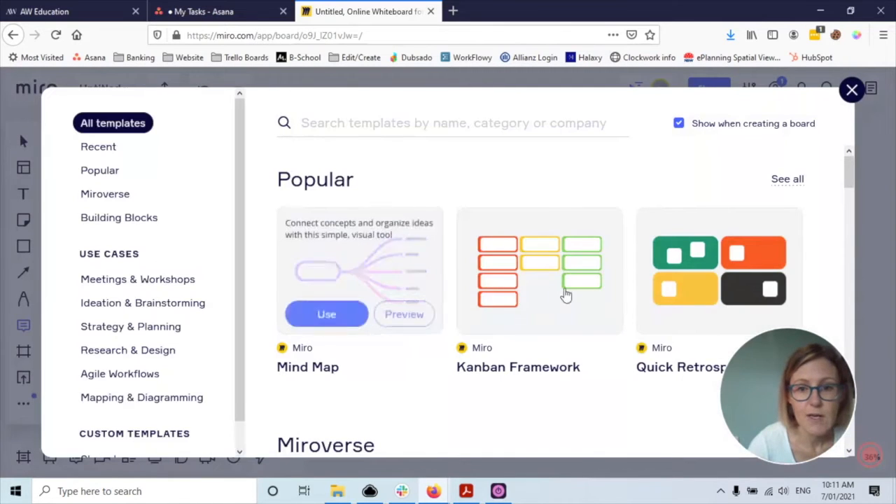
click(509, 313)
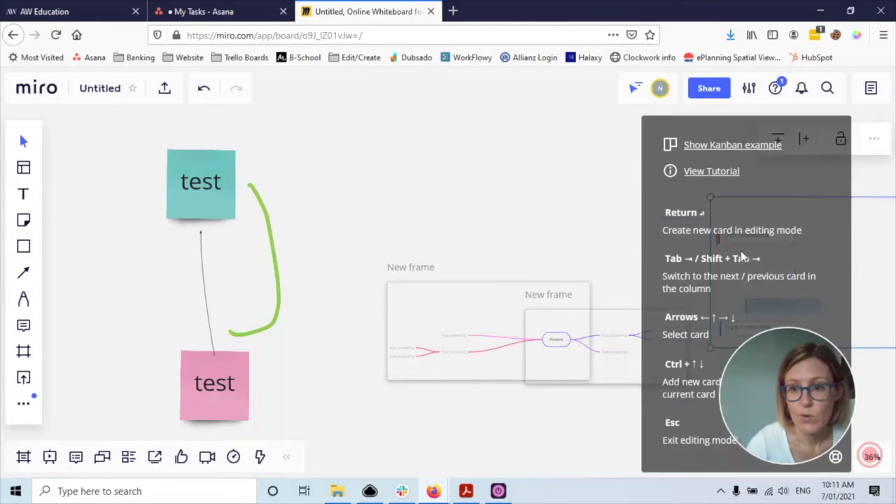
click(563, 160)
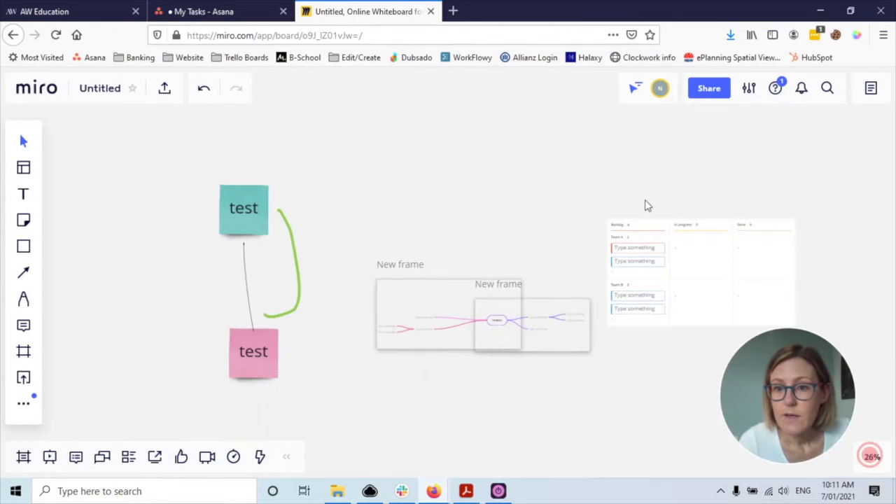
drag(629, 233, 465, 177)
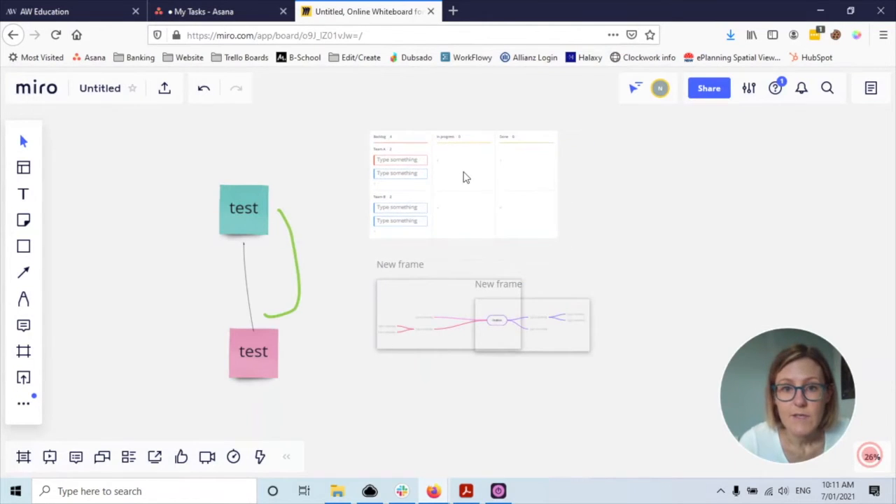
scroll(487, 229, up, 5)
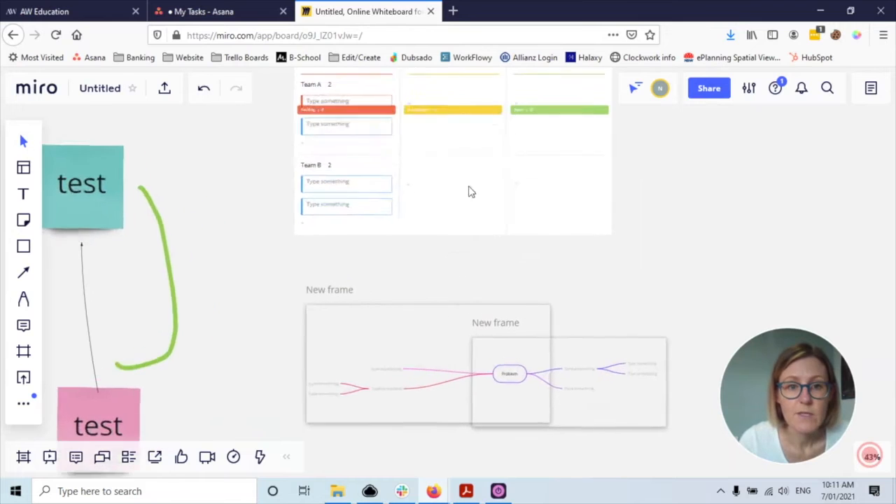
- Add a new card in the Team A lane and drag it into the Done column
drag(690, 200, 658, 364)
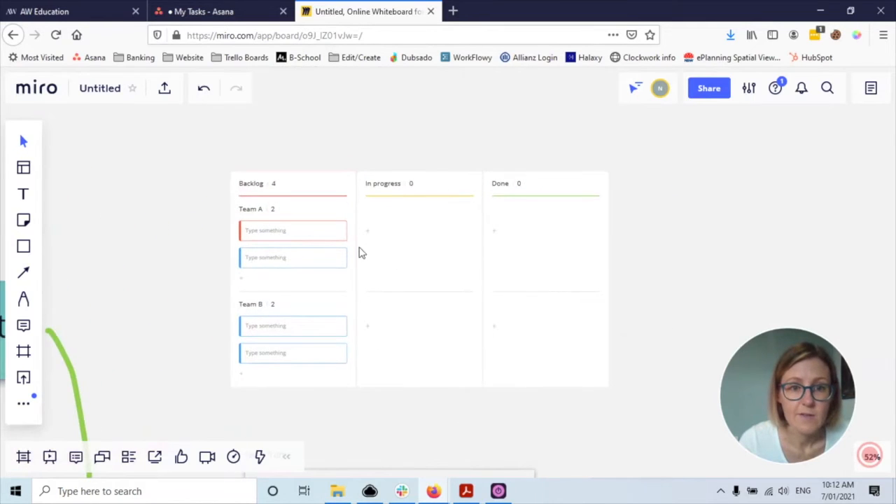
scroll(356, 277, up, 4)
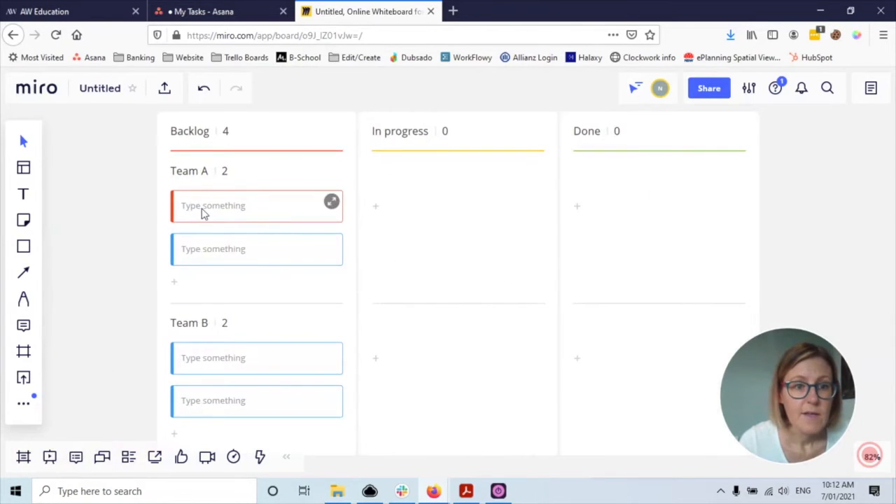
click(210, 213)
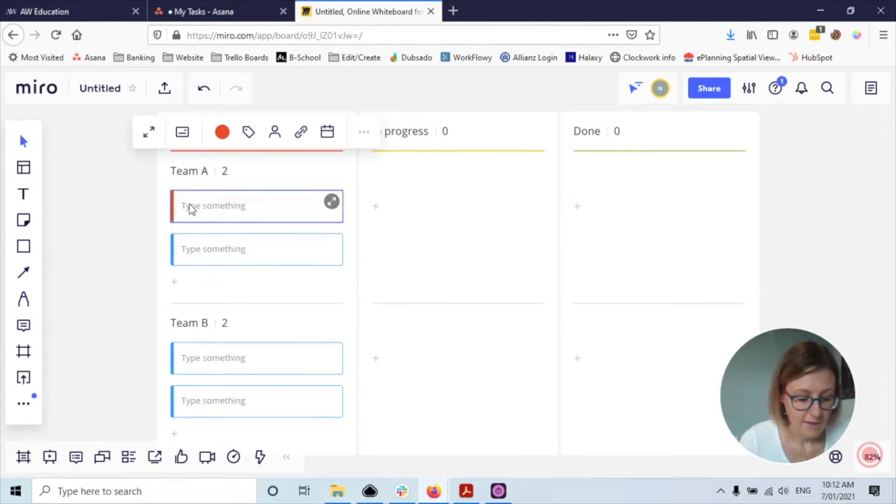
click(191, 210)
click(202, 209)
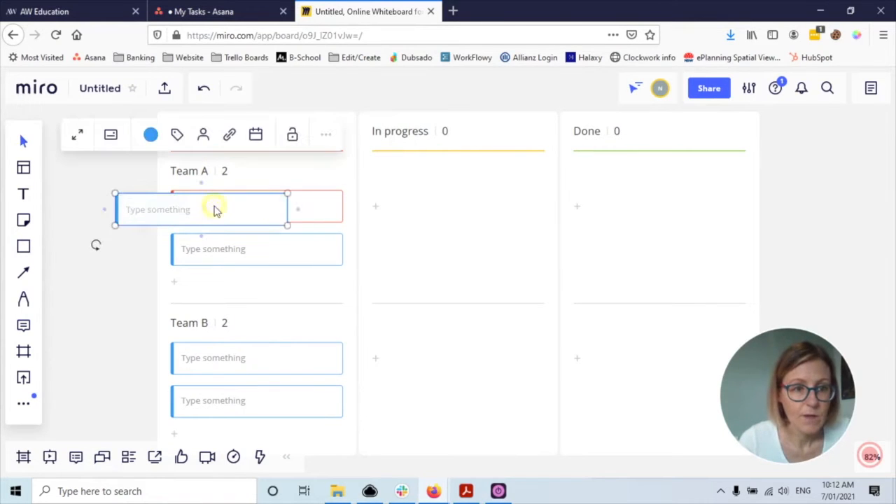
drag(332, 213, 616, 205)
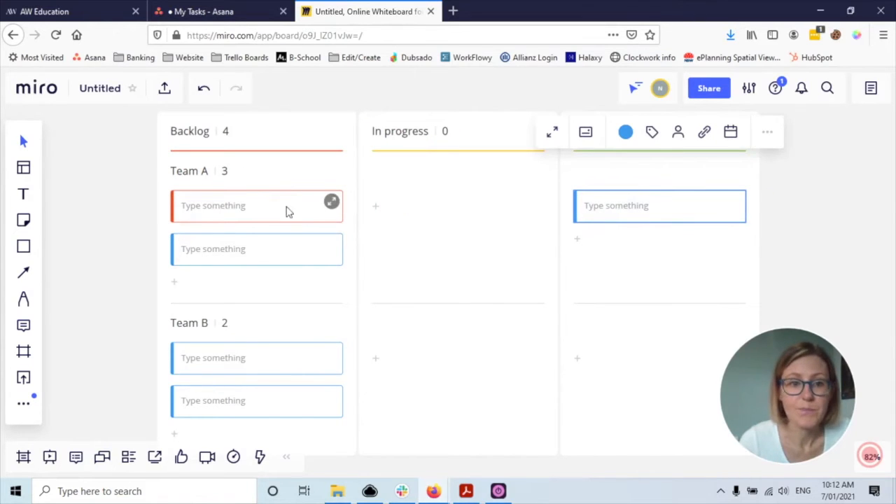
scroll(320, 298, up, 1)
scroll(322, 303, down, 3)
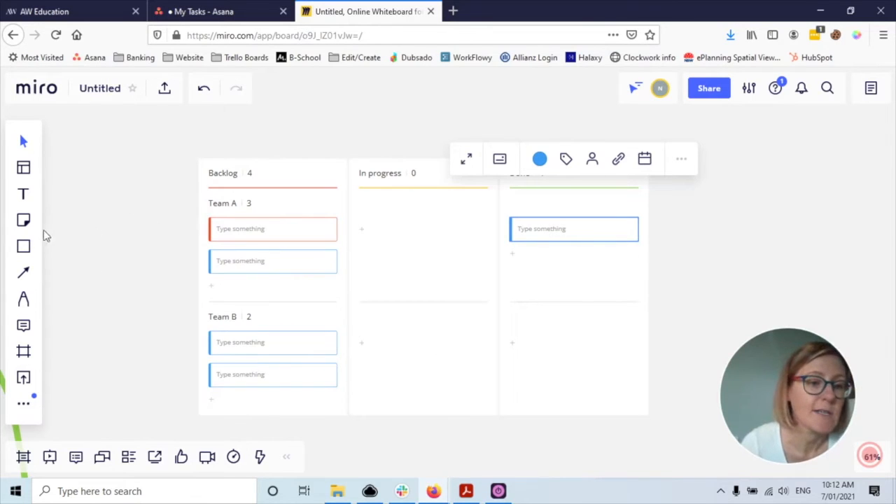
- Pan the board to bring the test sticky notes and mind map frames back into view
scroll(567, 314, down, 4)
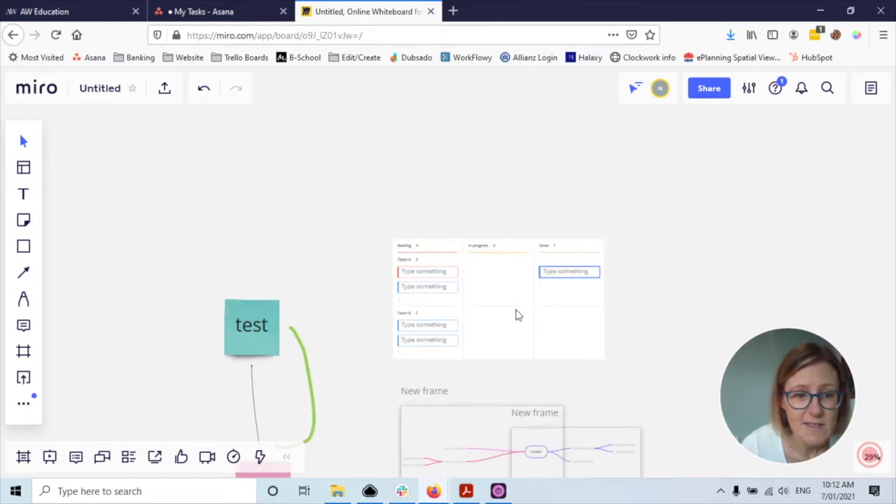
drag(308, 285, 260, 157)
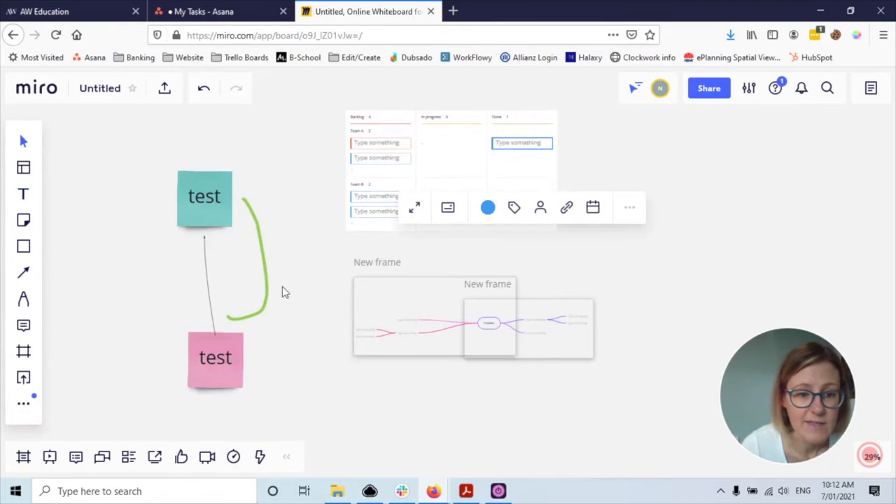
scroll(273, 283, up, 1)
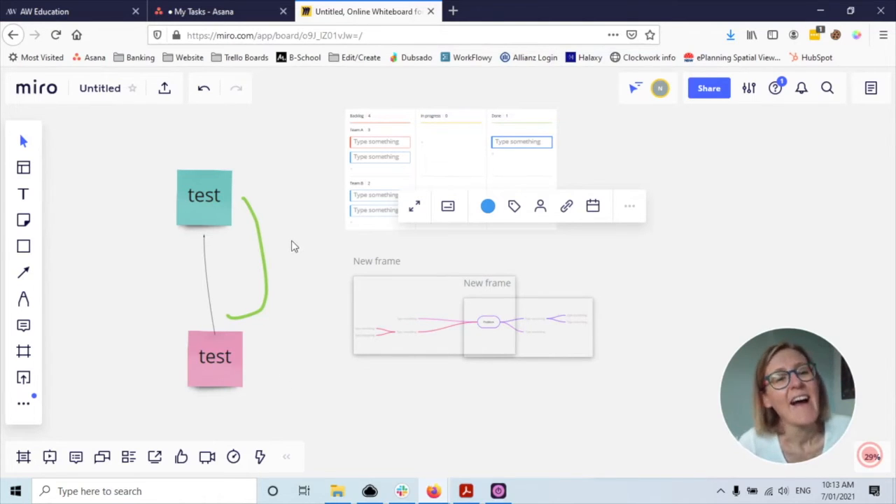
- Glance at the export options, clear the selection and shift the board to begin a new frame
click(165, 87)
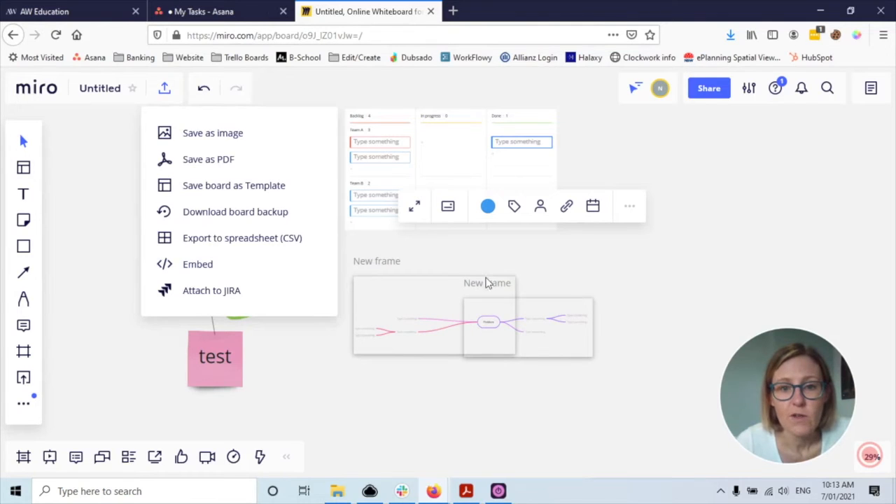
click(574, 297)
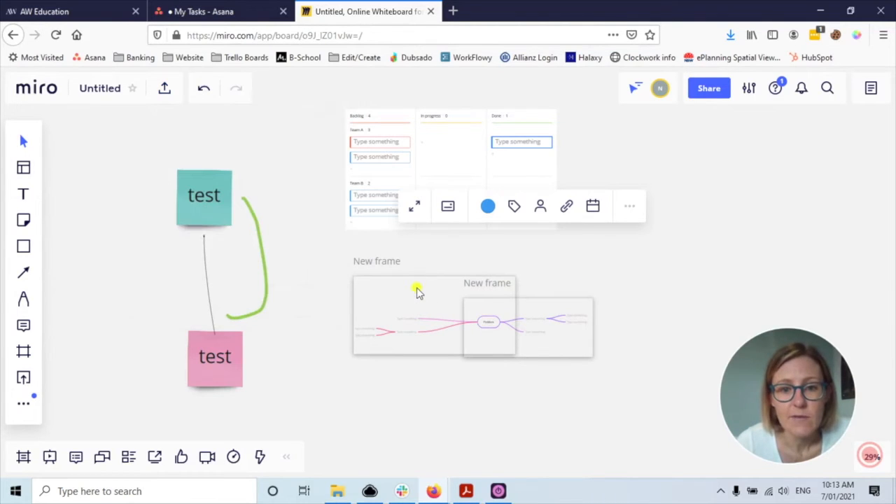
click(417, 293)
drag(441, 287, 460, 283)
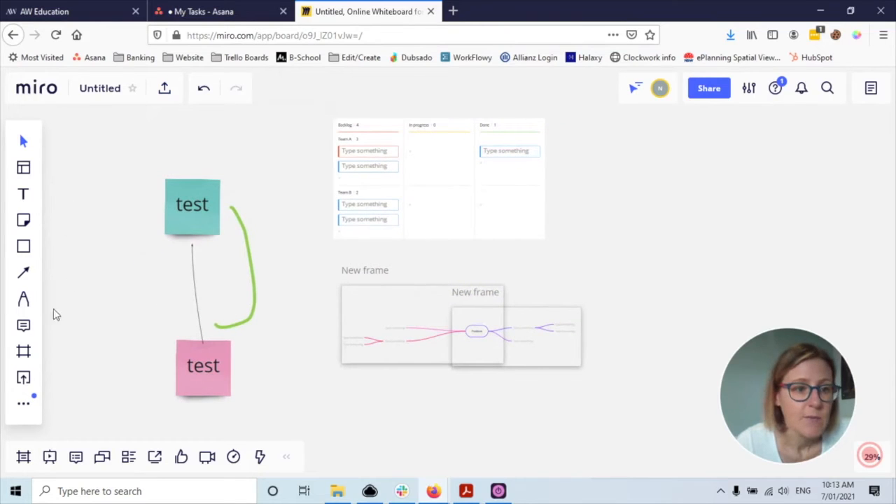
click(28, 352)
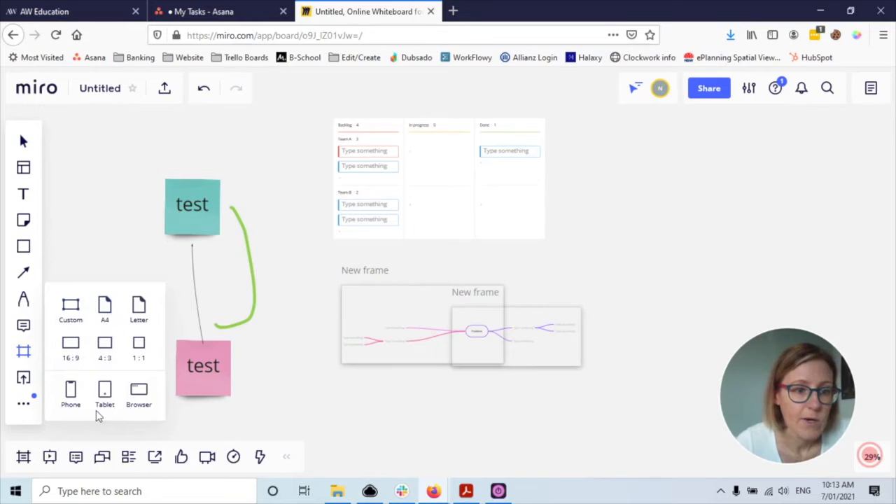
- Place an A4 frame around both test stickies and the green stroke, then show export options
click(104, 314)
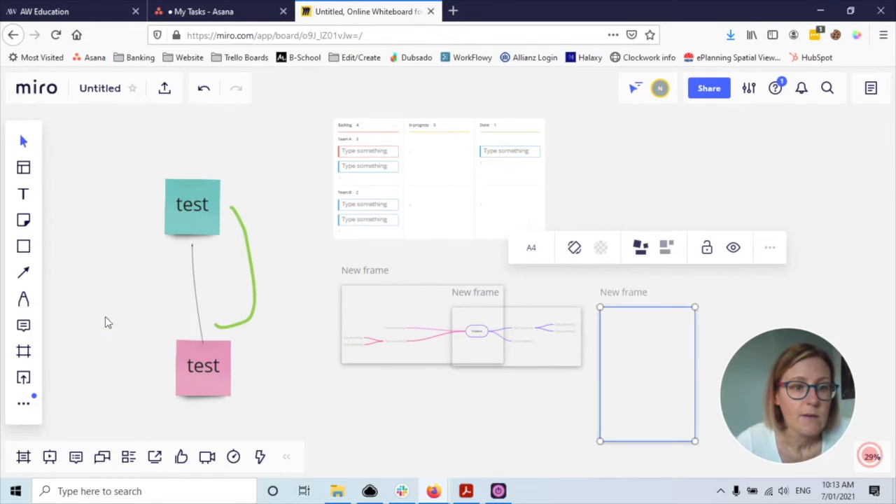
drag(621, 376, 156, 238)
drag(227, 302, 316, 407)
drag(284, 363, 270, 354)
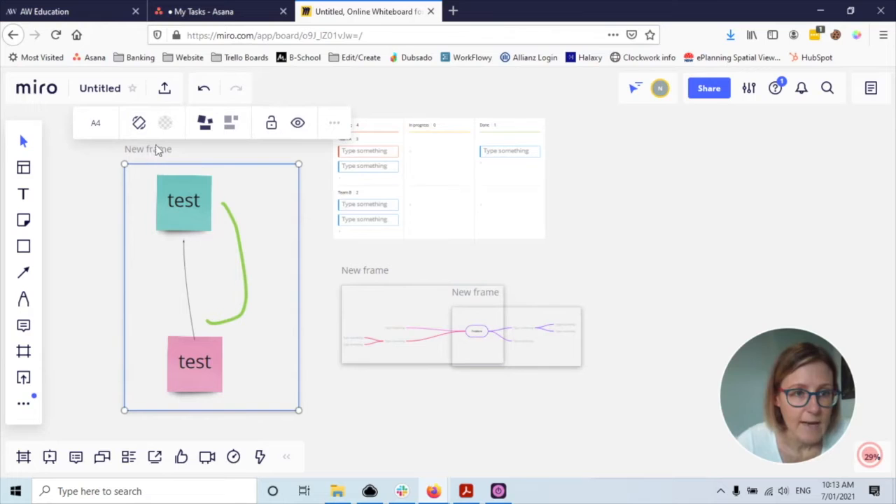
click(165, 90)
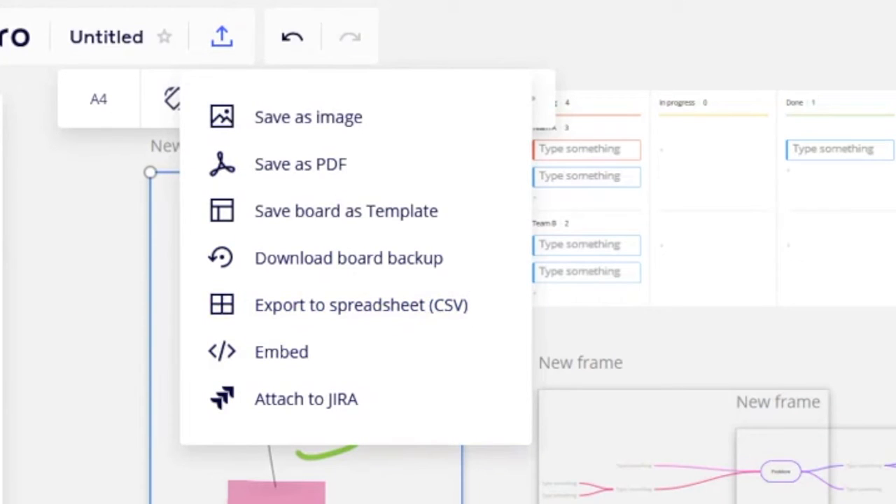
- Dismiss the export options and go from Share into Miro's upgrade pricing plans
click(341, 396)
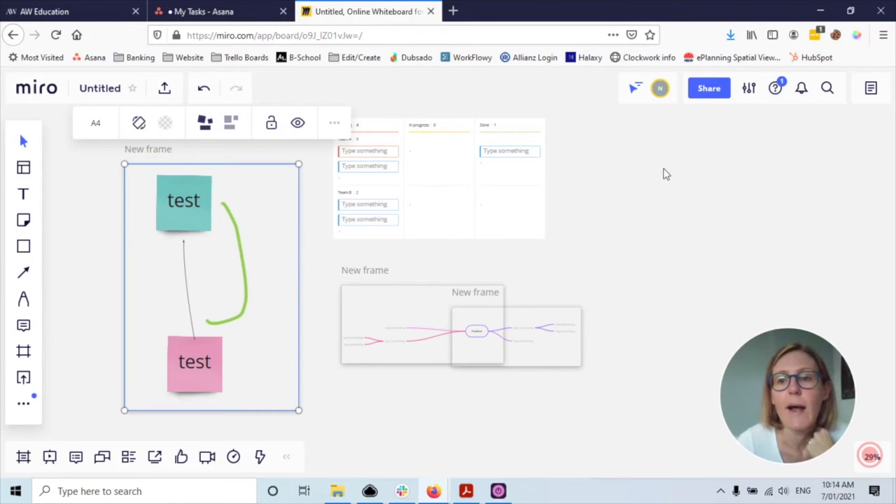
click(718, 89)
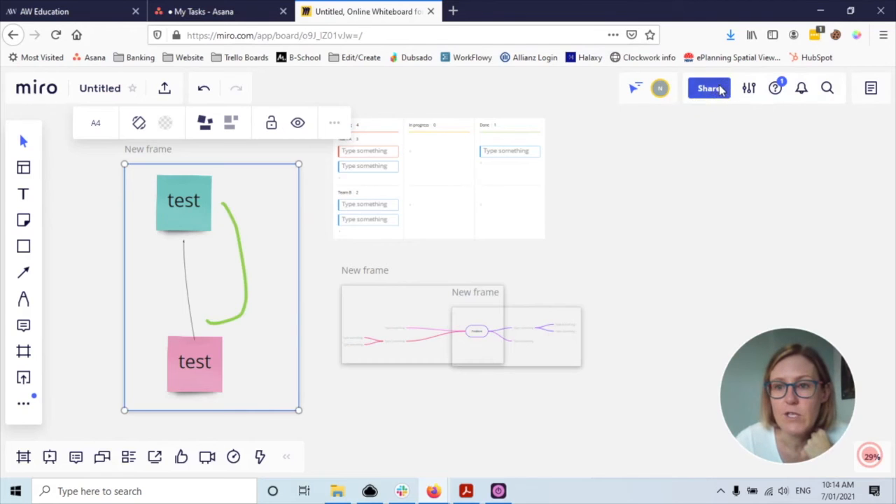
click(715, 88)
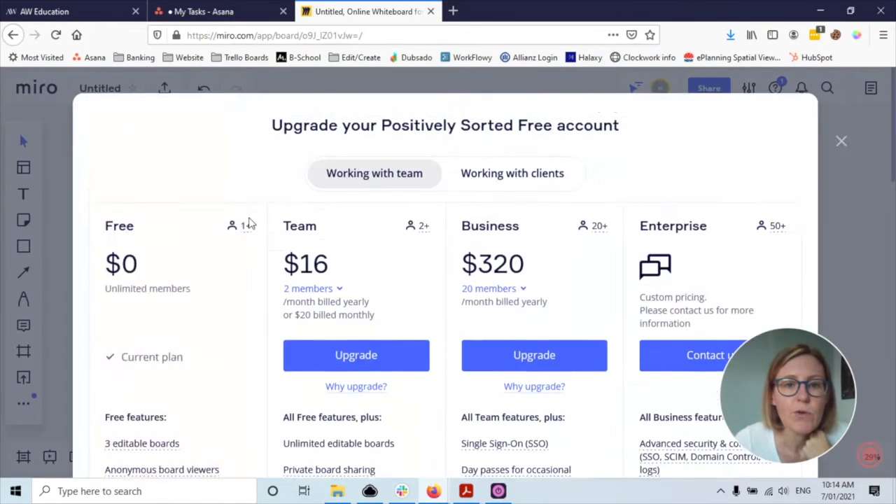
scroll(248, 223, down, 1)
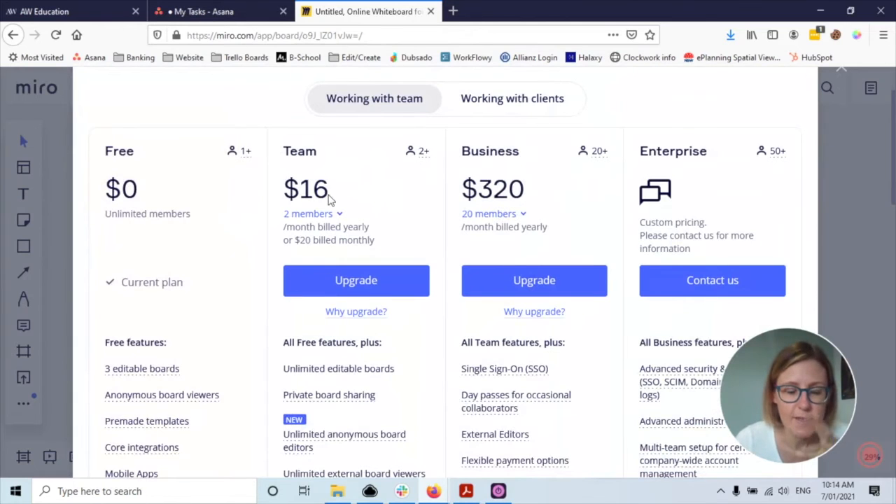
- Set the Team plan to 3 members, priced $24/month billed yearly or $30 monthly
scroll(329, 200, up, 1)
scroll(189, 187, down, 2)
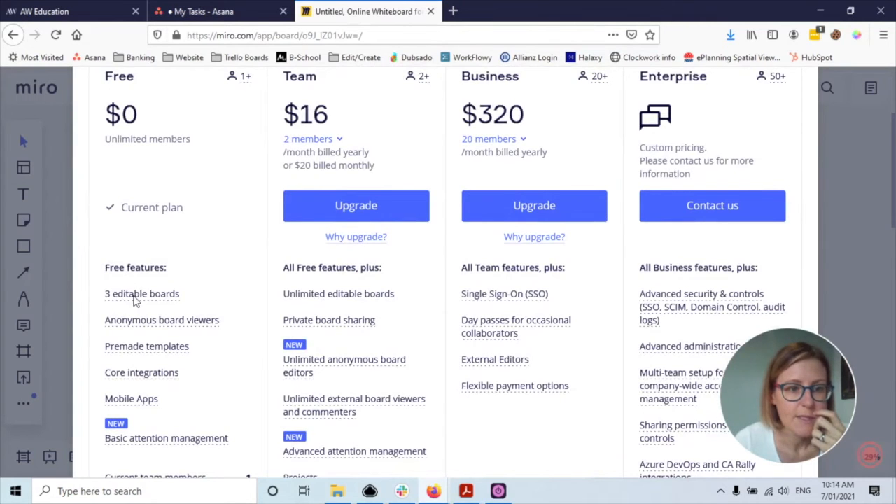
scroll(171, 166, up, 1)
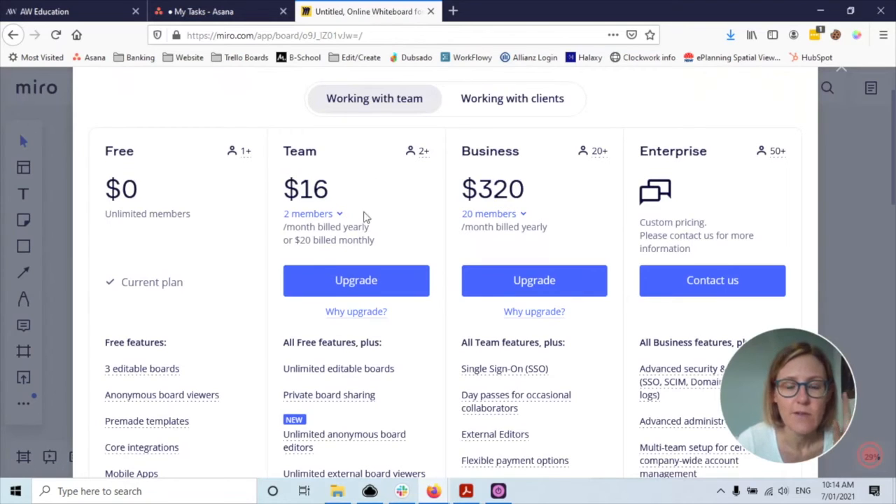
click(324, 216)
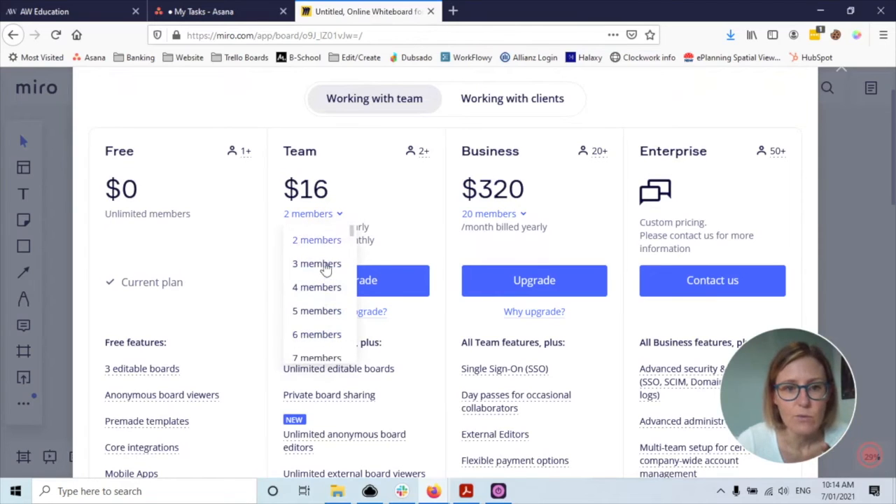
click(326, 266)
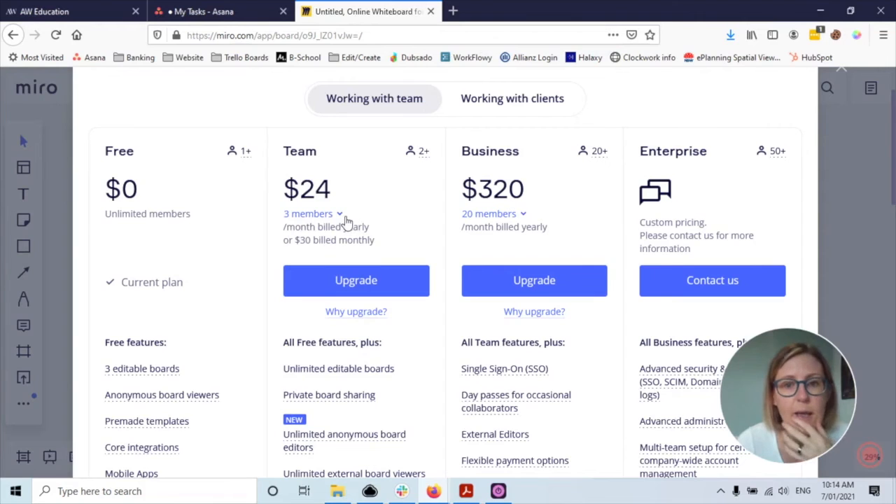
scroll(347, 221, down, 8)
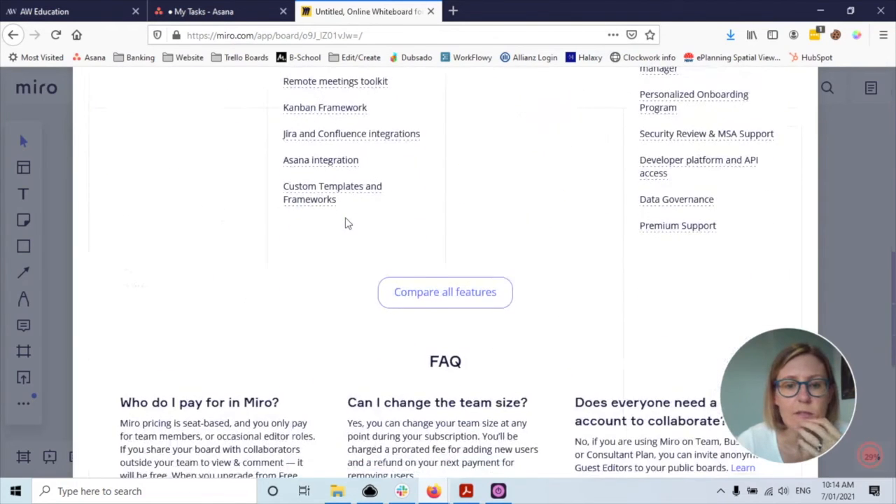
scroll(347, 223, up, 10)
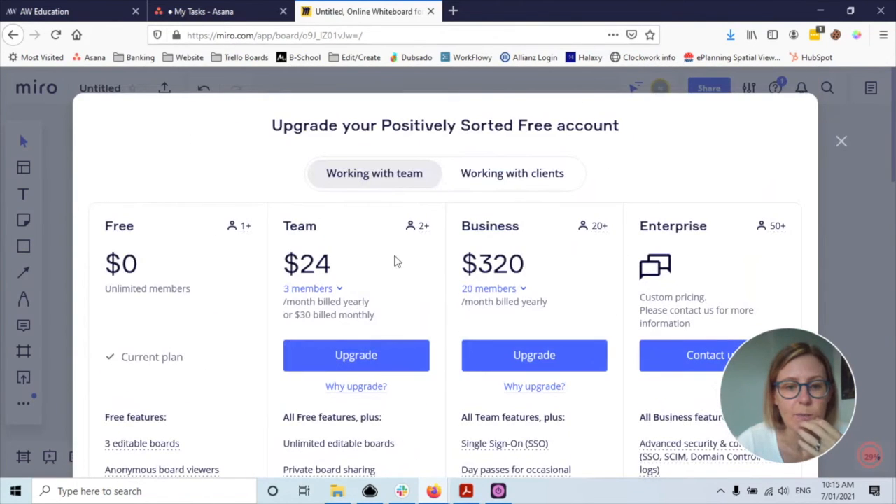
- Review the 'Working with clients' plans and $12 Consultant features, then close the pricing
click(514, 179)
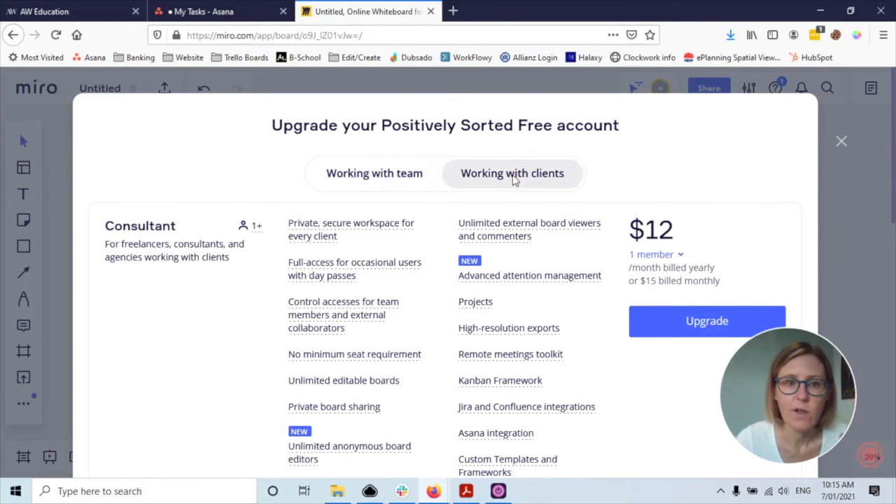
scroll(224, 271, down, 1)
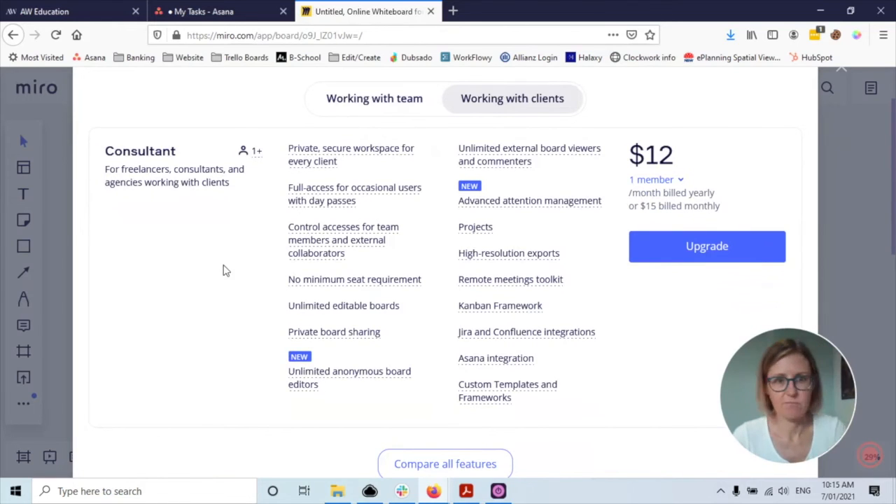
mouse_move(294, 188)
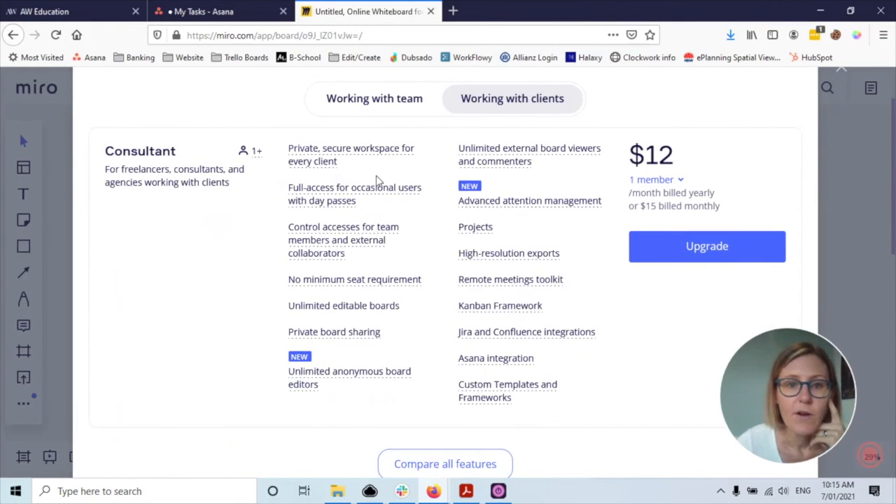
mouse_move(315, 167)
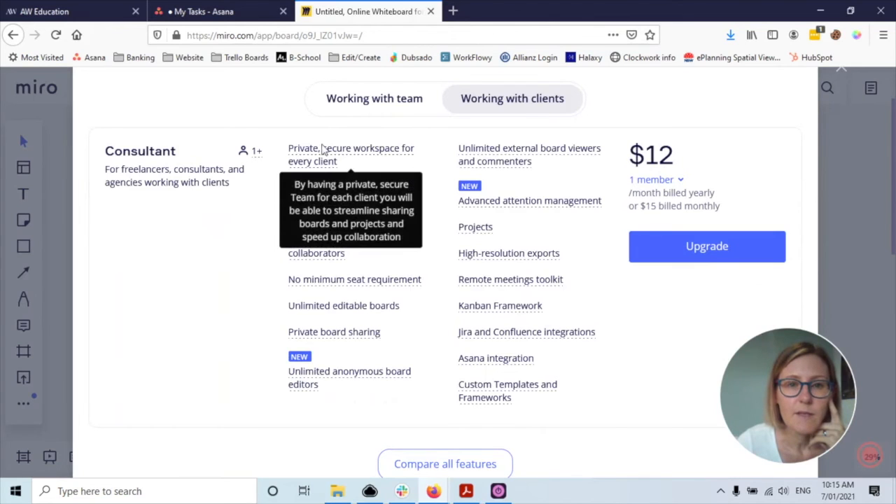
scroll(319, 274, up, 2)
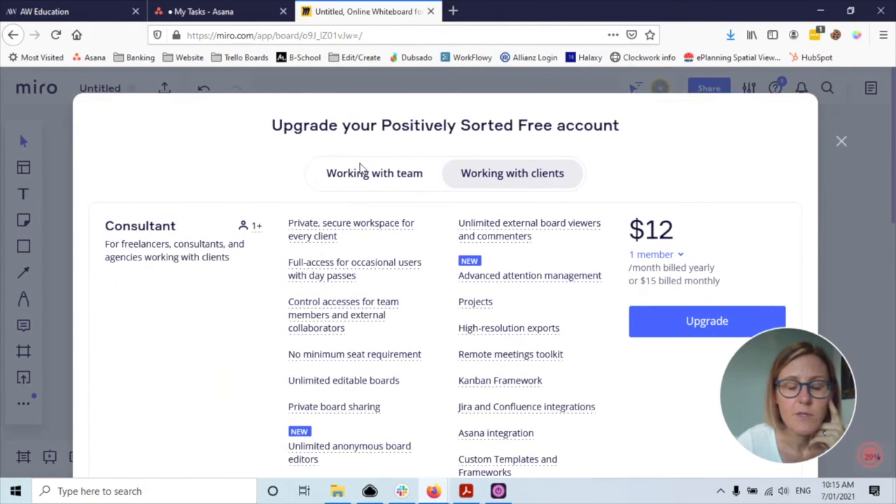
scroll(365, 176, down, 4)
scroll(366, 176, down, 4)
scroll(364, 185, up, 7)
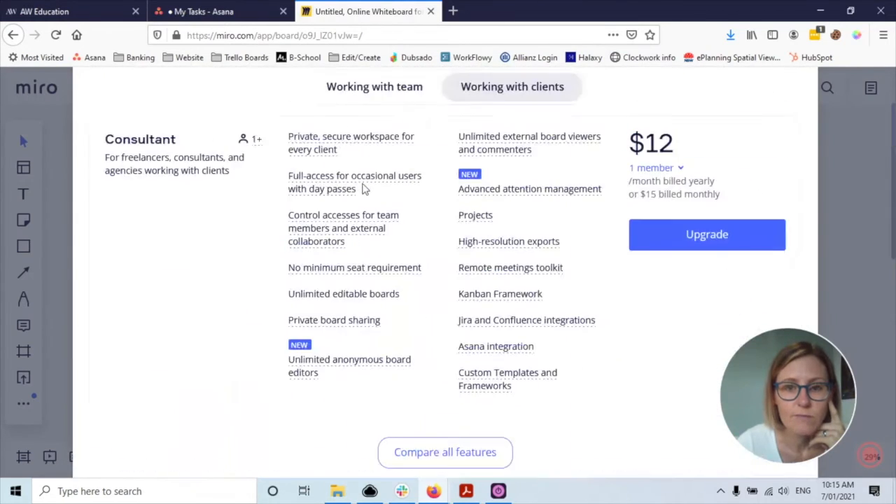
scroll(364, 187, up, 2)
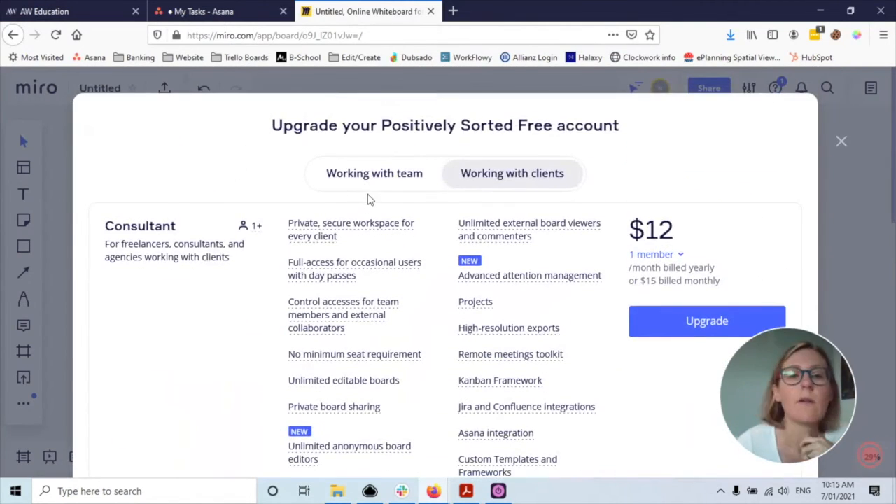
click(842, 143)
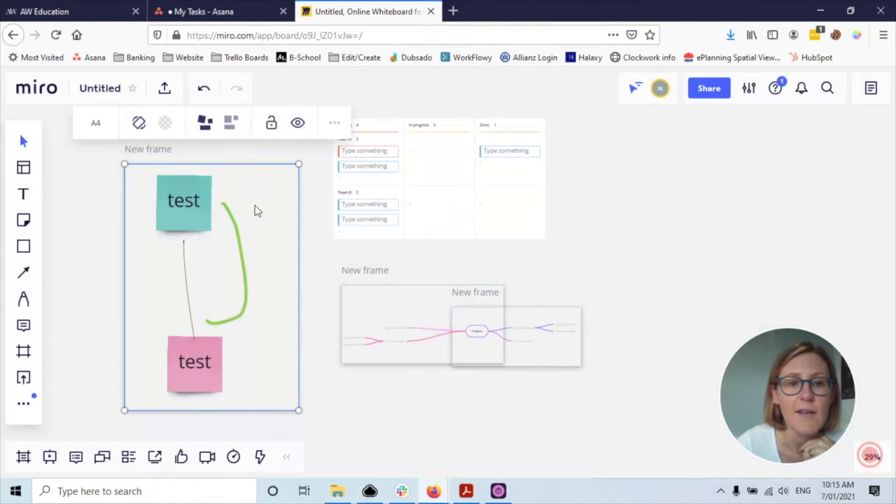